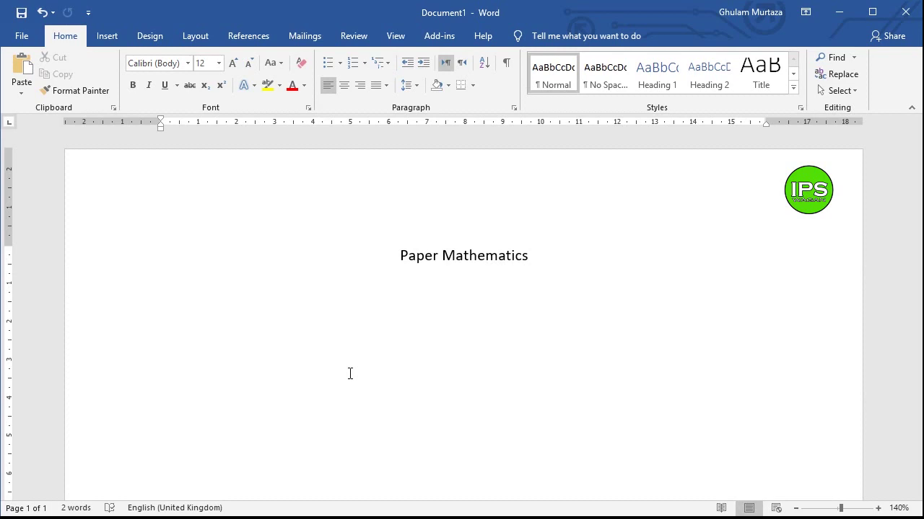
# - Write "Q 1:" followed by a tabbed "Solve the fractions of addition." below the title, and start an indented line beneath it
pyautogui.write('Q 1:')
pyautogui.press('Tab')
pyautogui.write('Solve the')
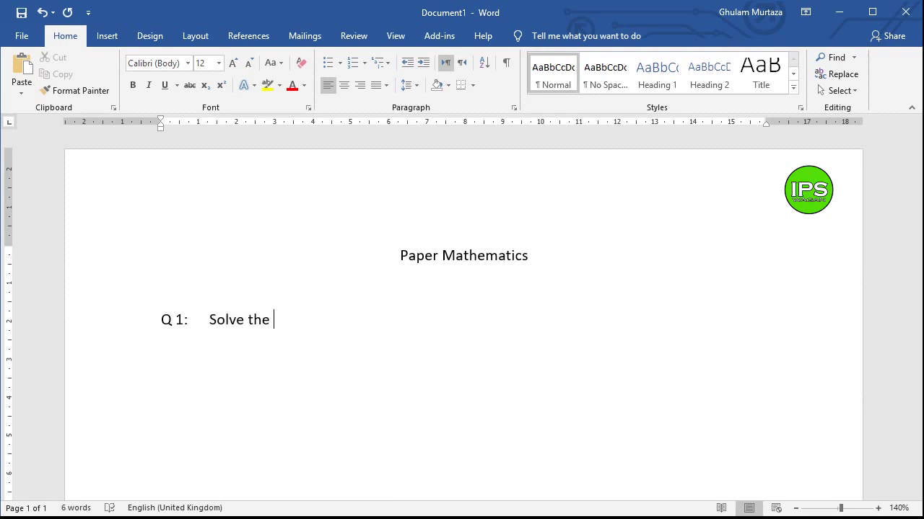
pyautogui.write(' a')
pyautogui.press('BackSpace')
pyautogui.write('fractions of addition')
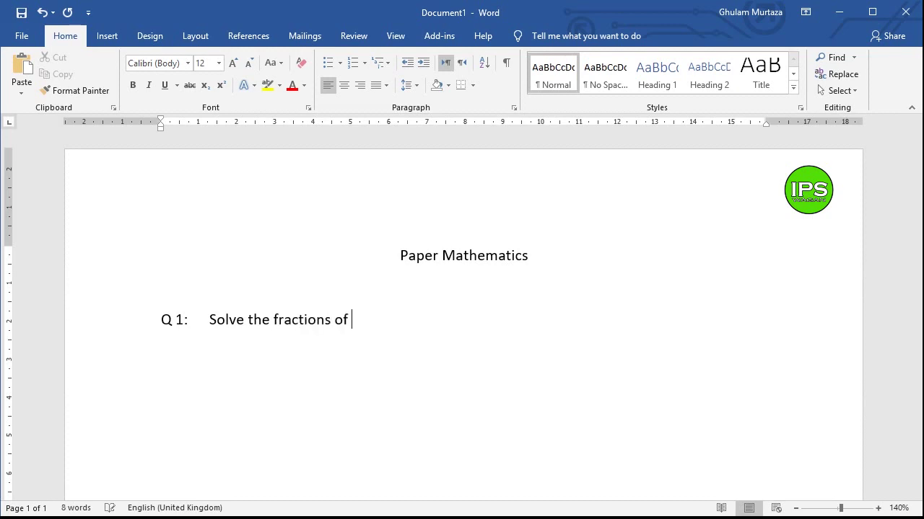
pyautogui.write('.')
pyautogui.press('Return')
pyautogui.press('Tab')
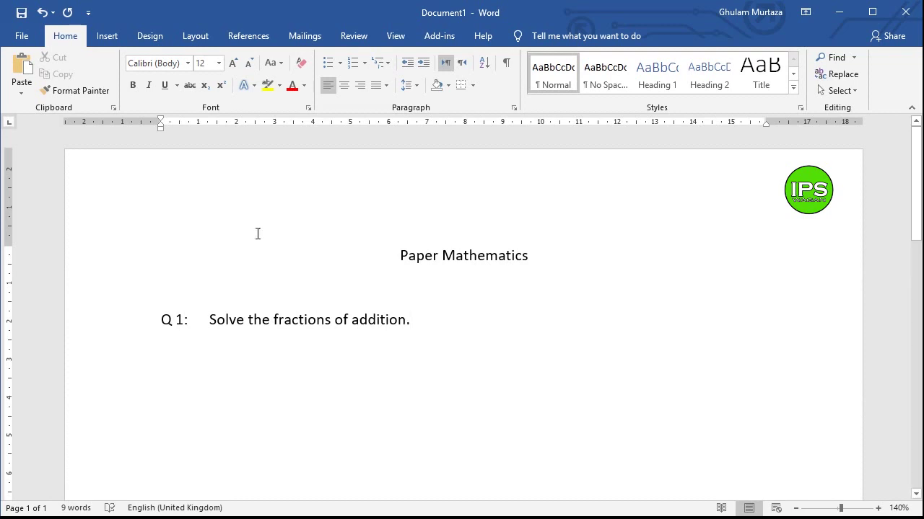
pyautogui.click(104, 44)
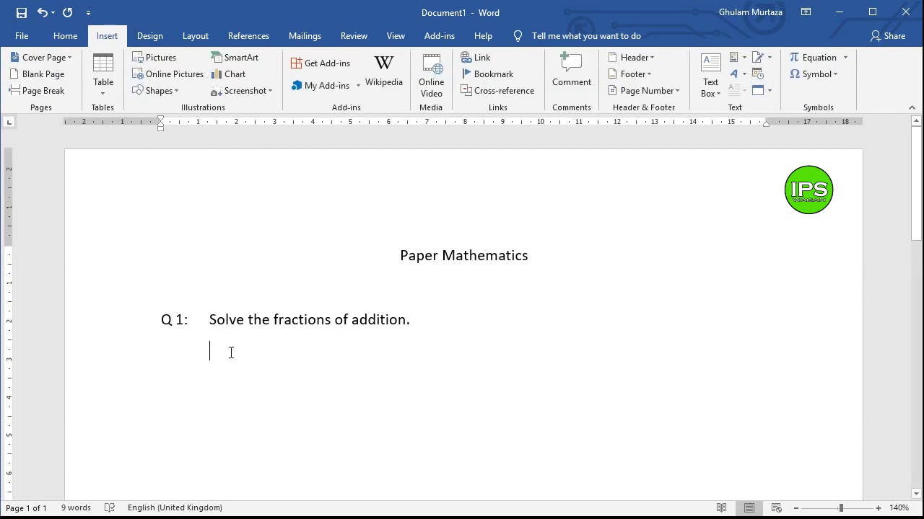
pyautogui.write('1)')
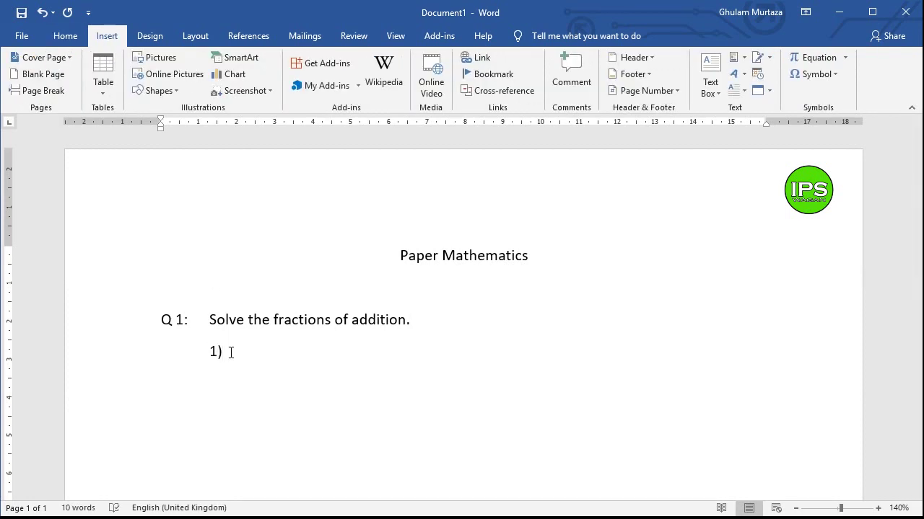
pyautogui.press('BackSpace')
pyautogui.press('BackSpace')
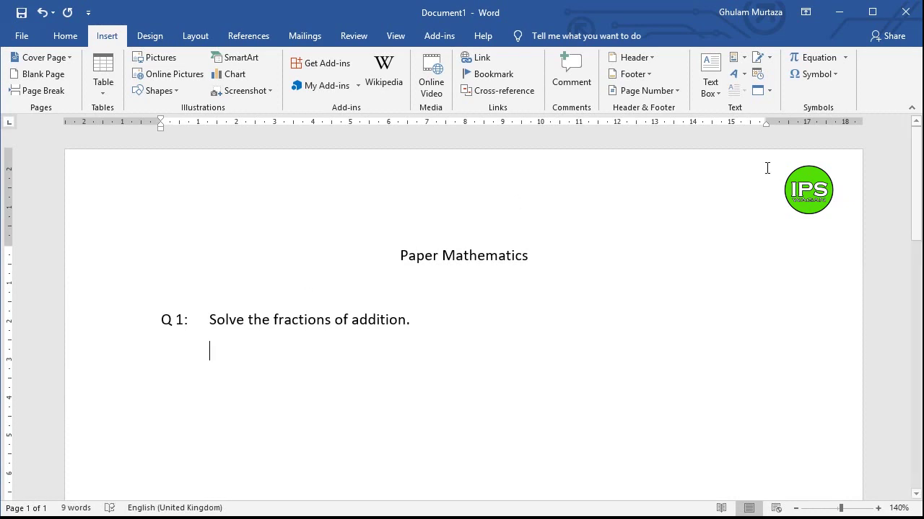
# - Insert the Circled Digit One symbol from Calibri's Enclosed Alphanumerics on the indented line under Q 1
pyautogui.click(812, 75)
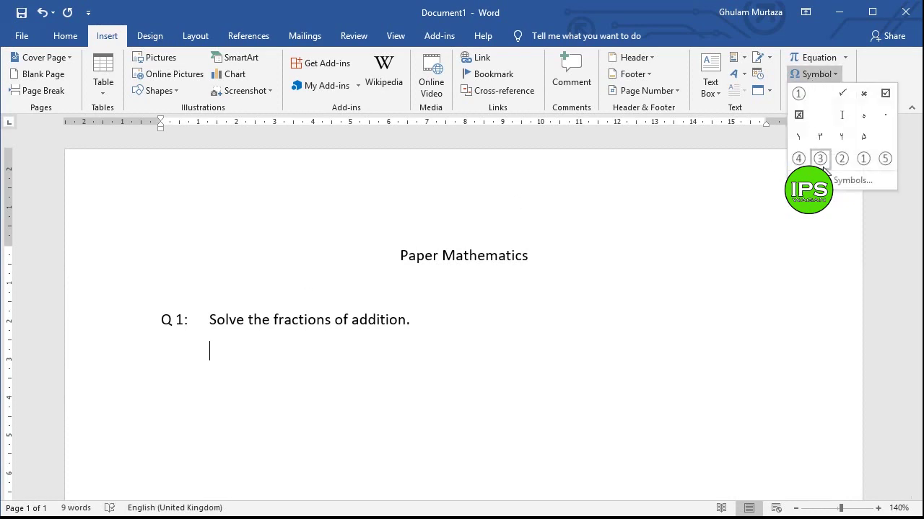
pyautogui.click(848, 180)
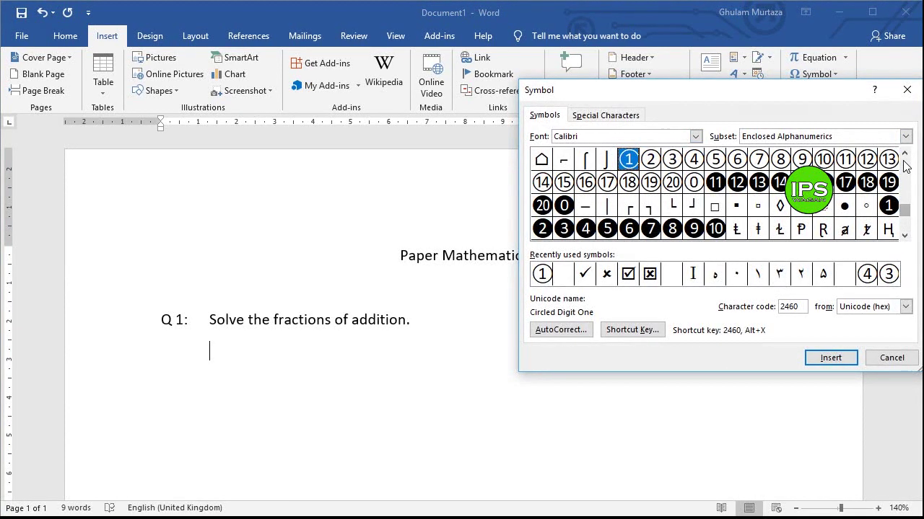
pyautogui.click(905, 240)
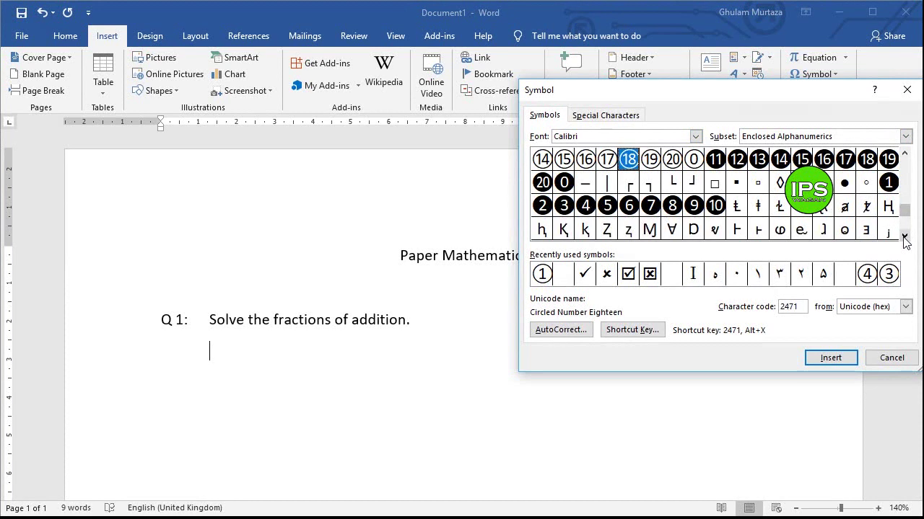
pyautogui.click(906, 154)
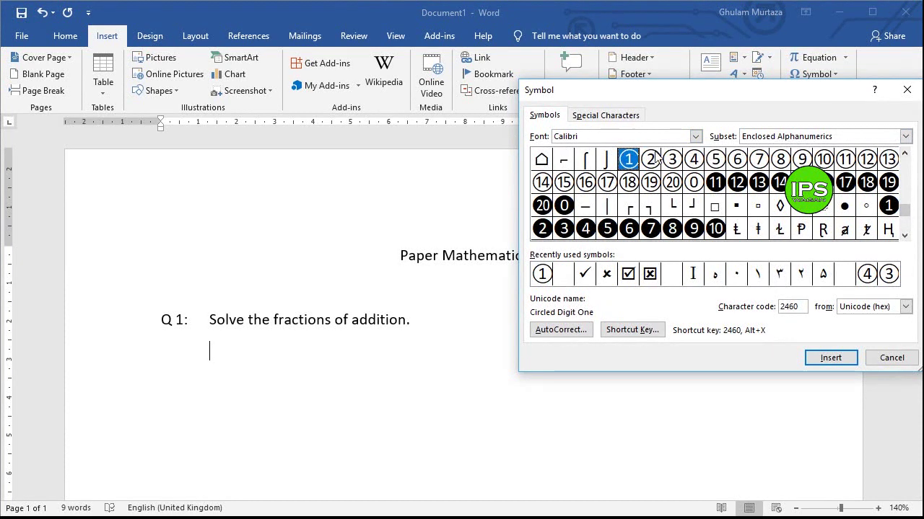
pyautogui.click(834, 361)
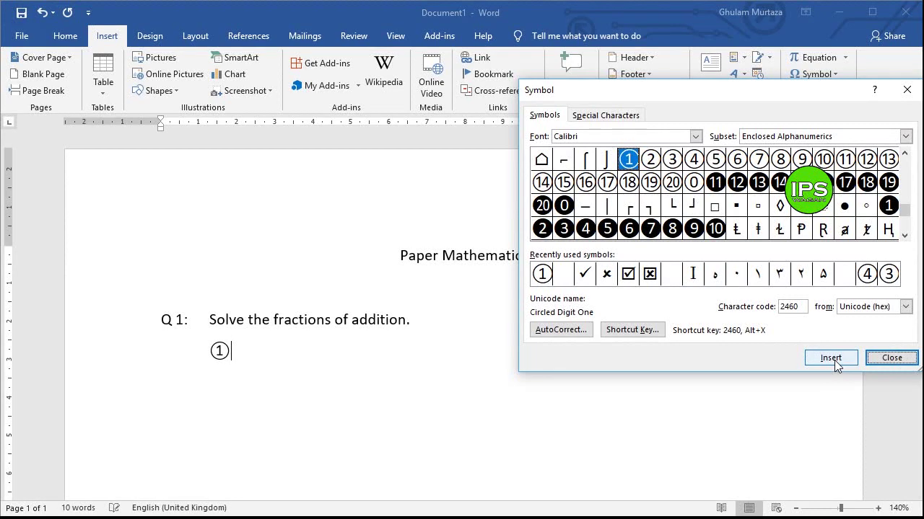
pyautogui.click(890, 357)
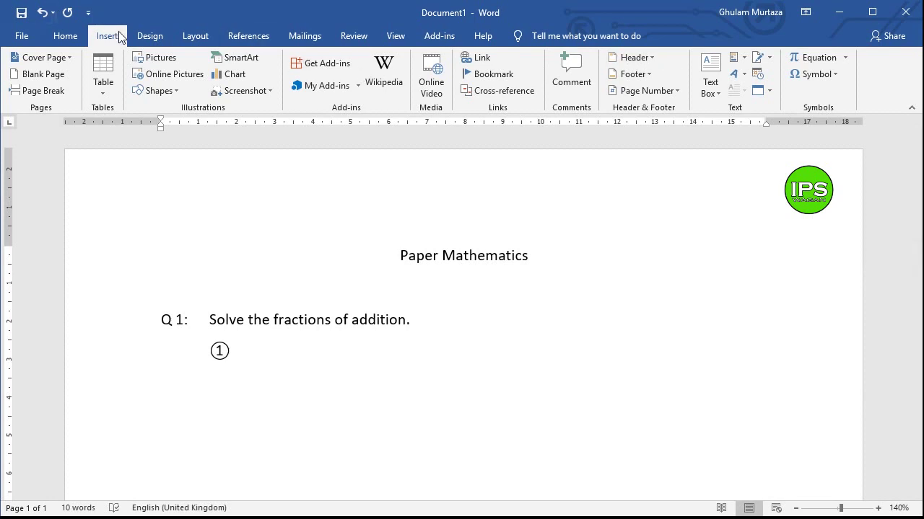
# - Look through the built-in equations, and insert a new blank equation after the circled 1
pyautogui.click(845, 60)
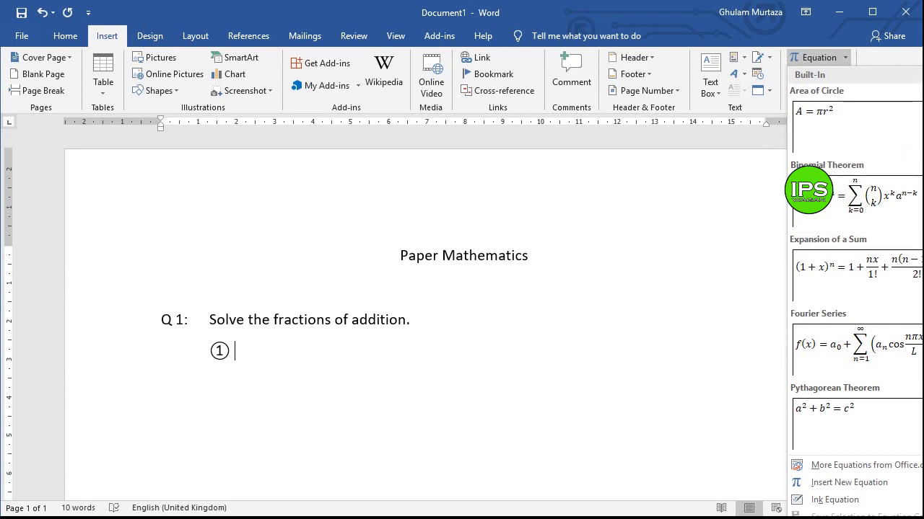
pyautogui.scroll(-6, 855, 260)
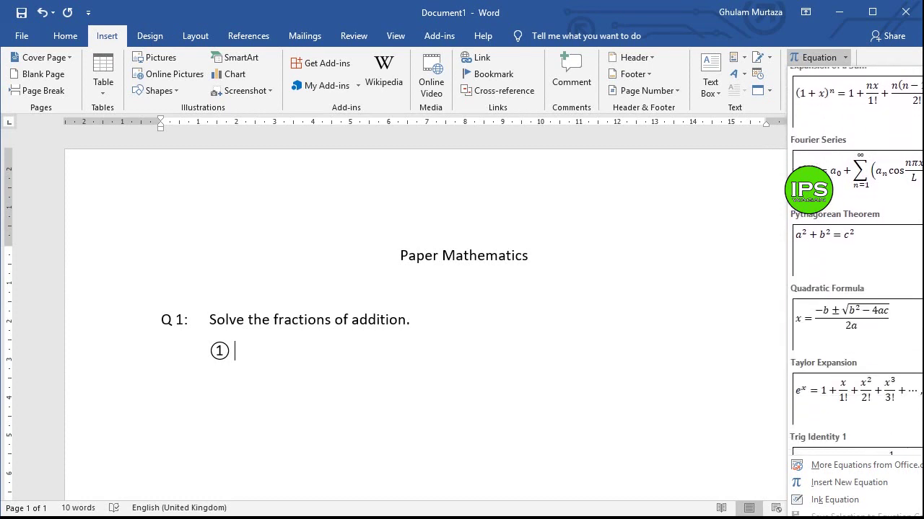
pyautogui.scroll(-1, 871, 397)
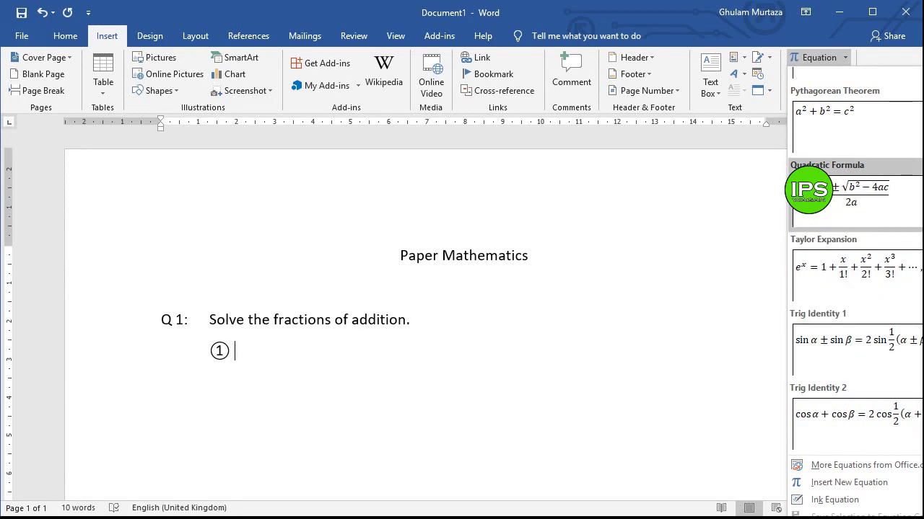
pyautogui.scroll(3, 856, 252)
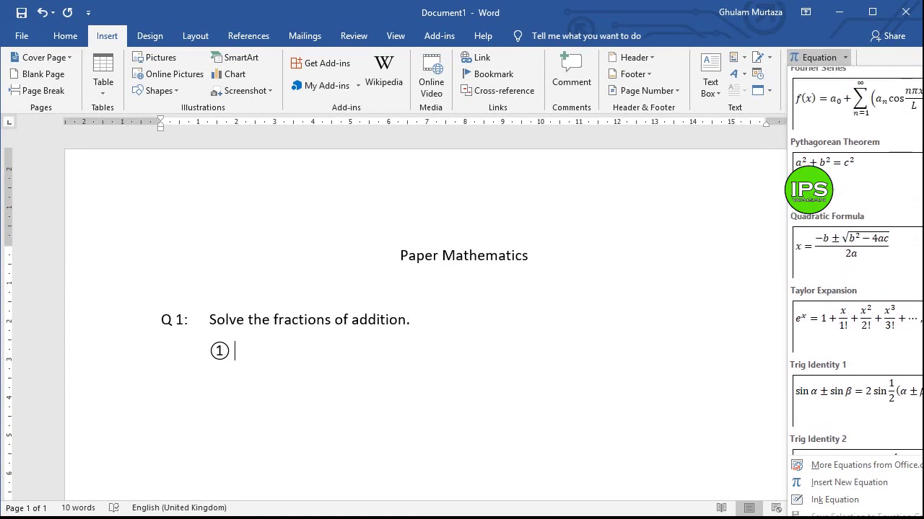
pyautogui.scroll(3, 856, 253)
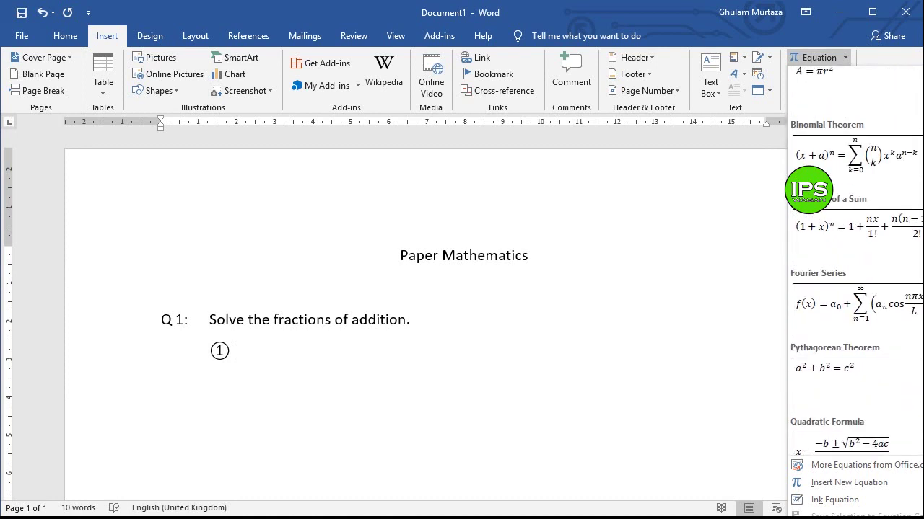
pyautogui.click(678, 10)
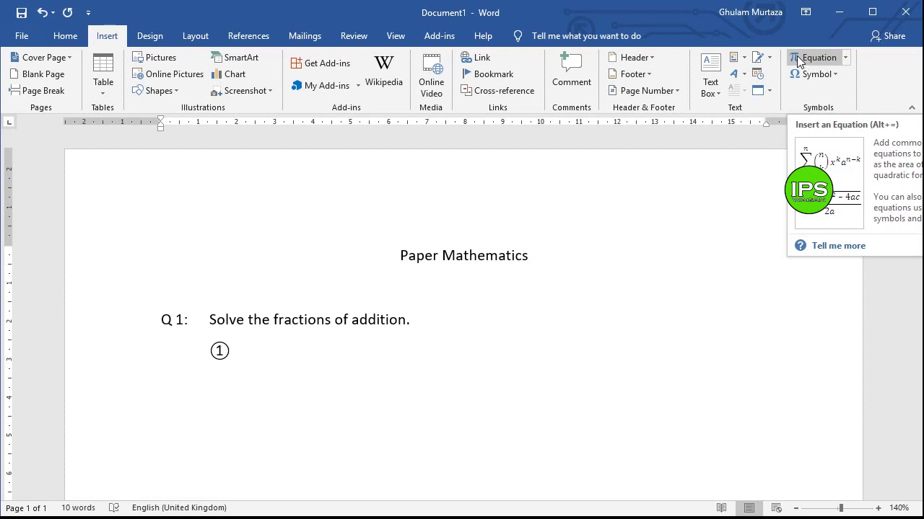
pyautogui.click(795, 55)
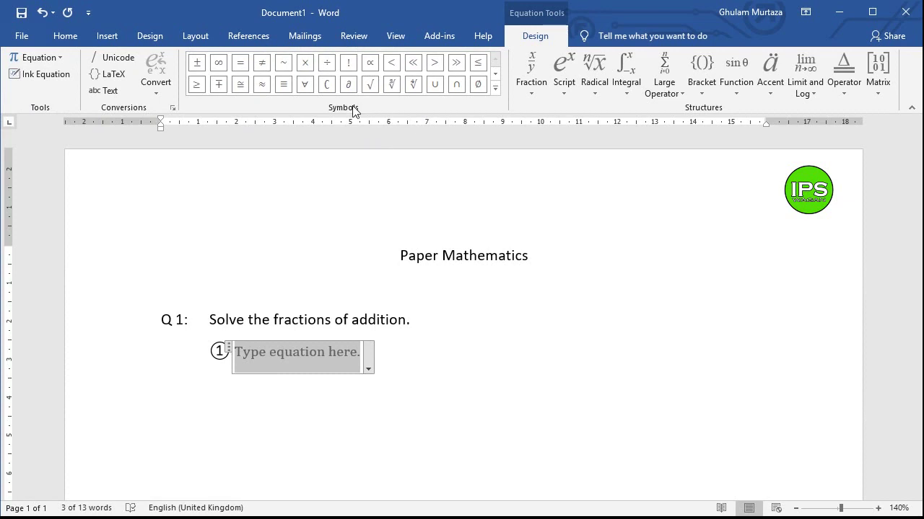
# - Examine the full set of Basic Math symbols available for the equation
pyautogui.click(494, 87)
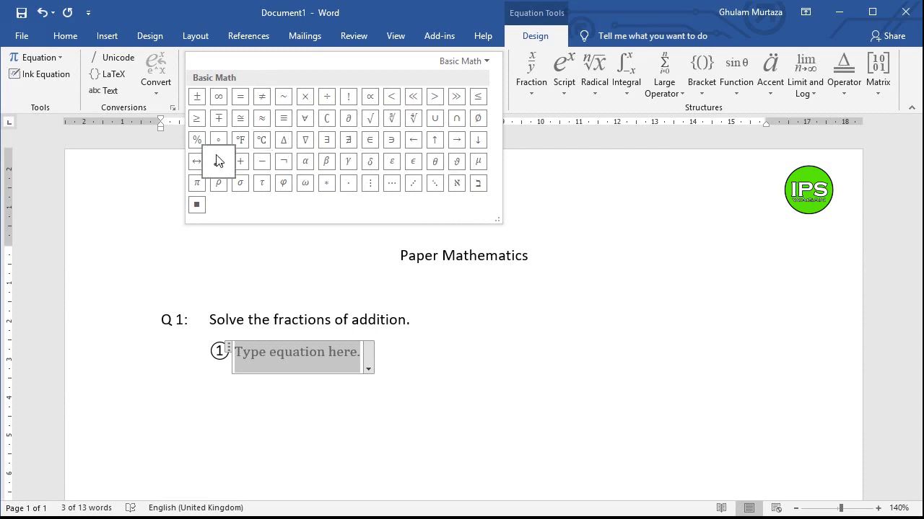
pyautogui.click(547, 112)
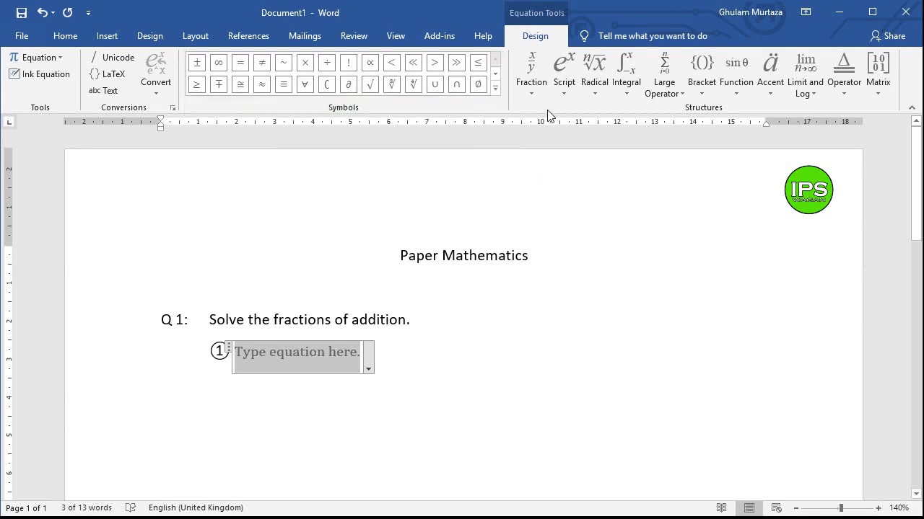
pyautogui.click(494, 88)
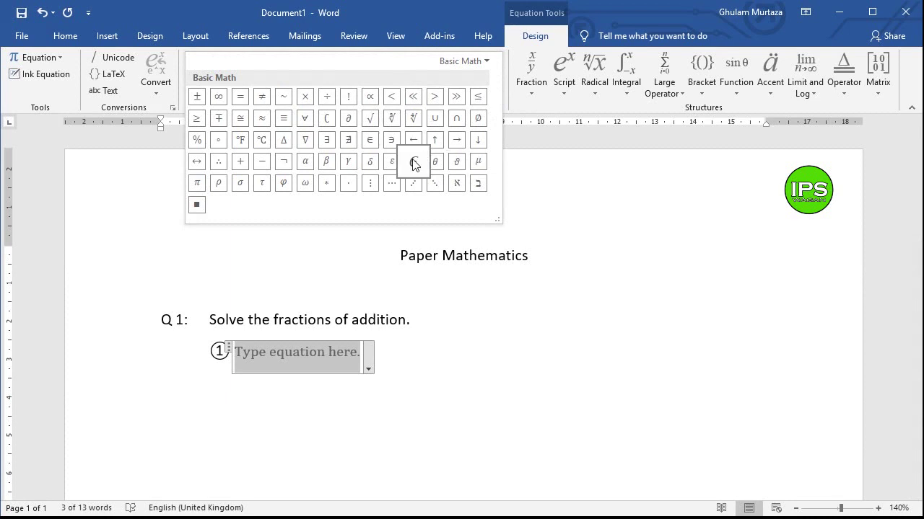
pyautogui.click(567, 123)
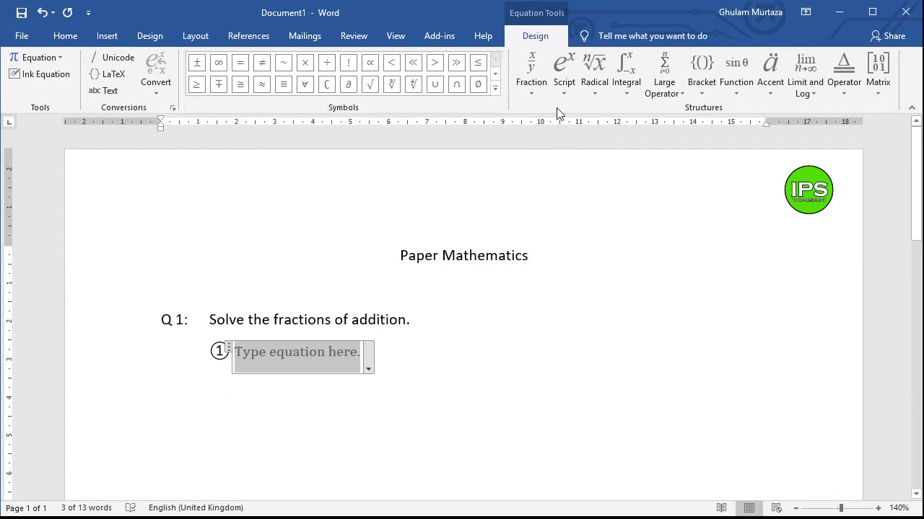
# - Examine the equation structure galleries one after another, from Fraction, Script, Radical and Integral through to Operator and Matrix
pyautogui.click(534, 93)
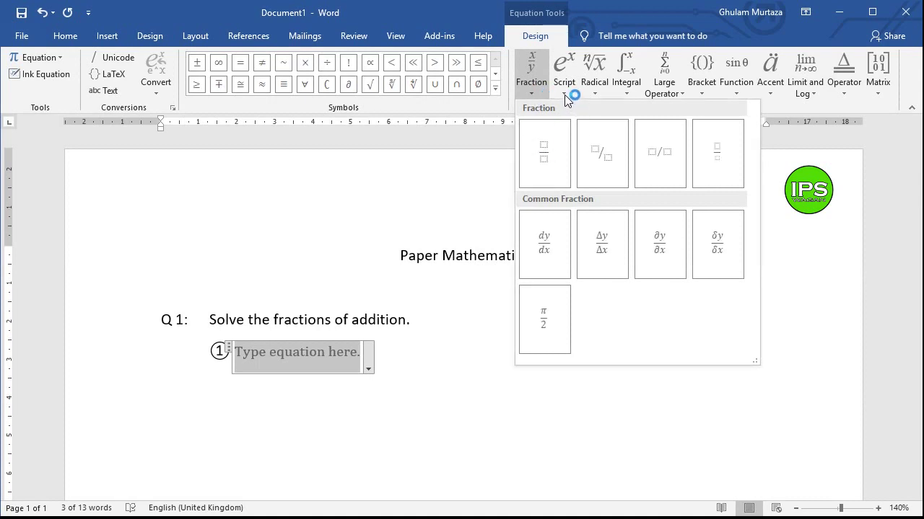
pyautogui.click(564, 93)
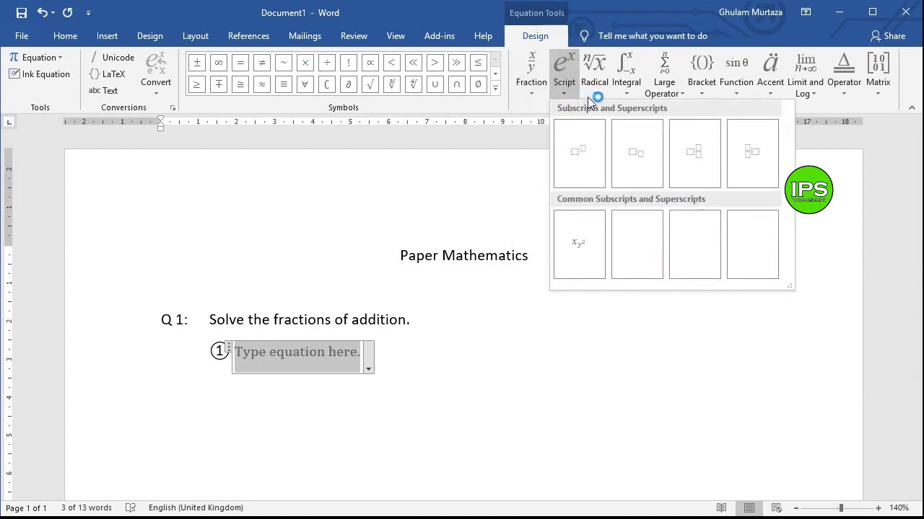
pyautogui.click(535, 91)
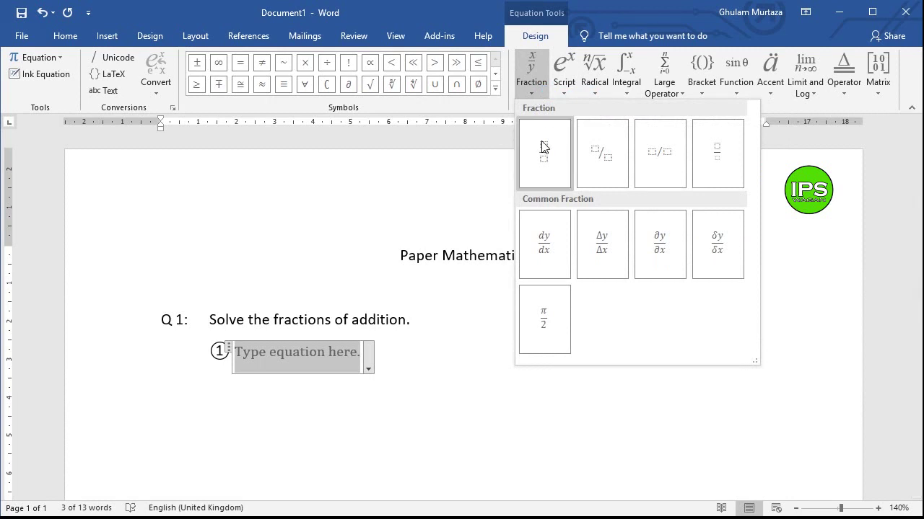
pyautogui.click(566, 79)
pyautogui.click(601, 80)
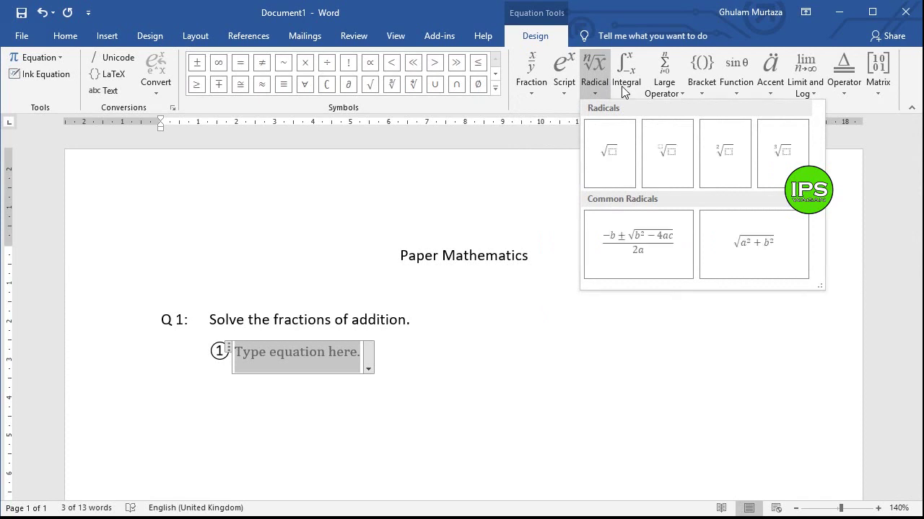
pyautogui.click(625, 86)
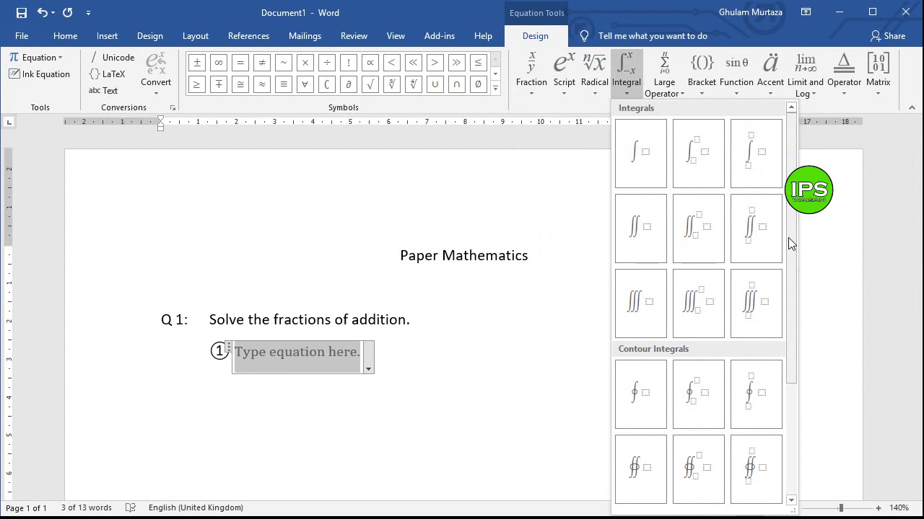
pyautogui.moveTo(789, 241); pyautogui.dragTo(789, 350)
pyautogui.click(672, 89)
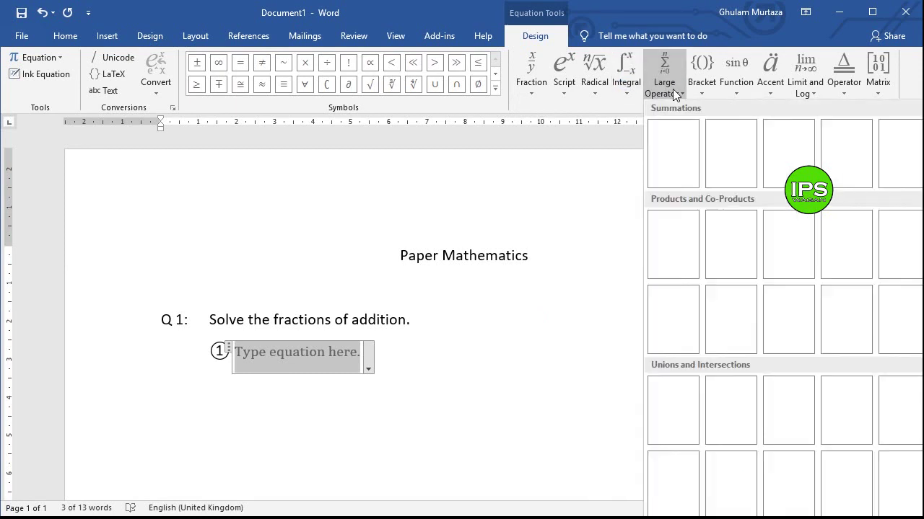
pyautogui.click(700, 90)
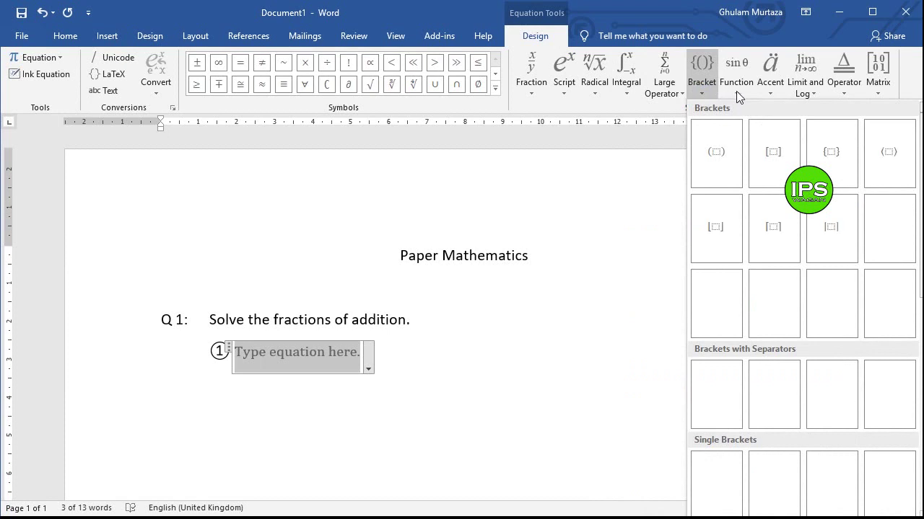
pyautogui.click(736, 91)
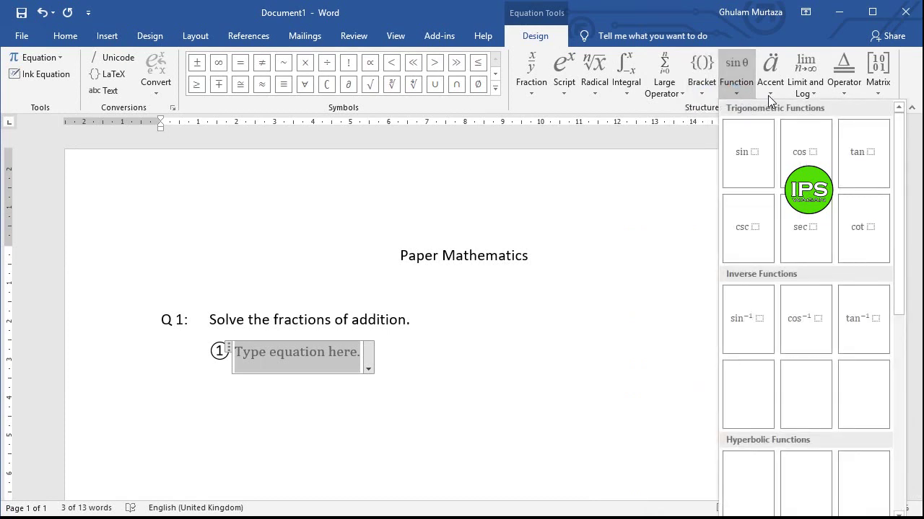
pyautogui.click(768, 95)
pyautogui.click(803, 96)
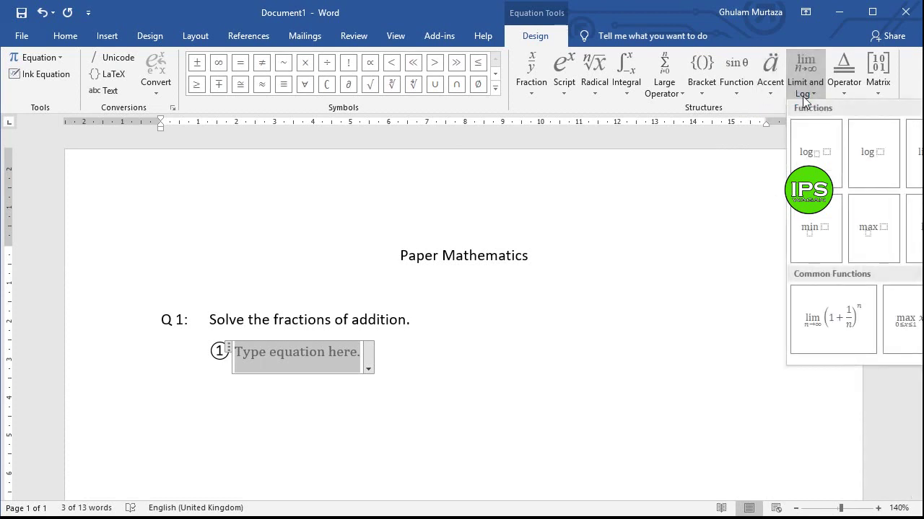
pyautogui.click(845, 98)
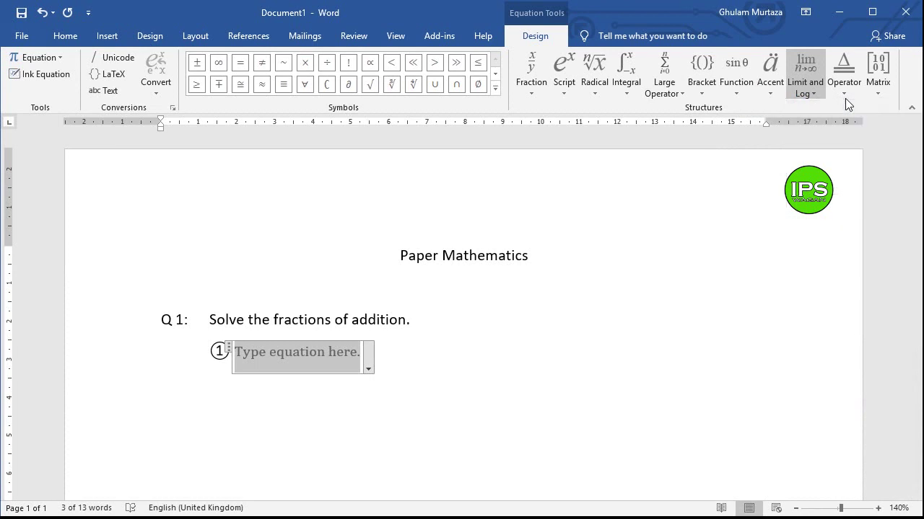
pyautogui.click(845, 99)
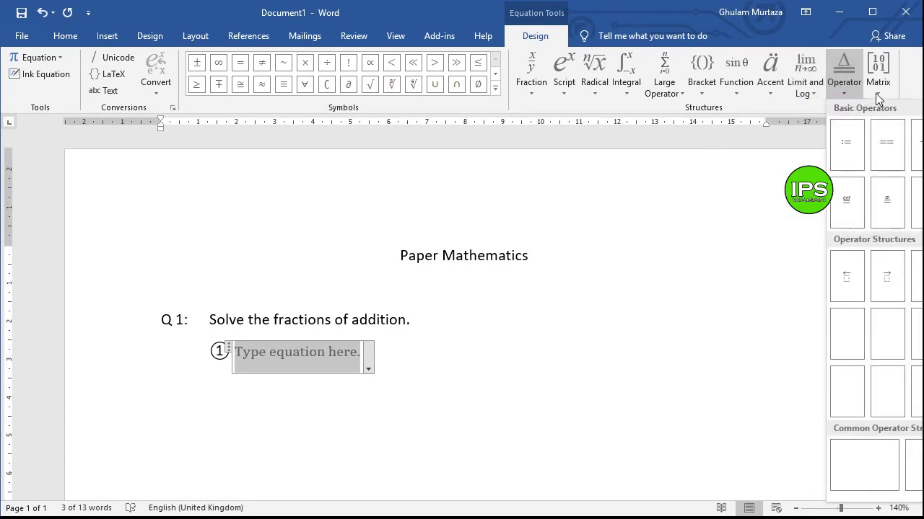
pyautogui.click(876, 94)
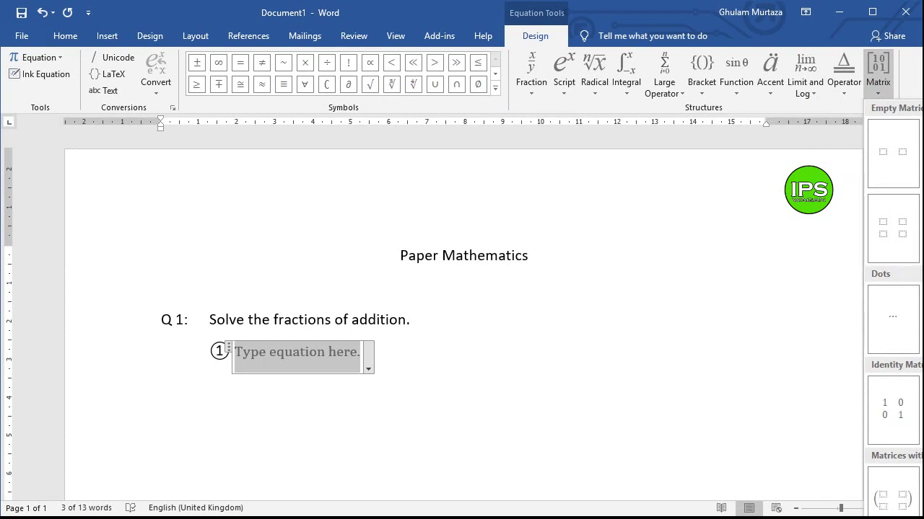
# - Insert an empty stacked fraction into the blank equation after the circled 1
pyautogui.click(923, 153)
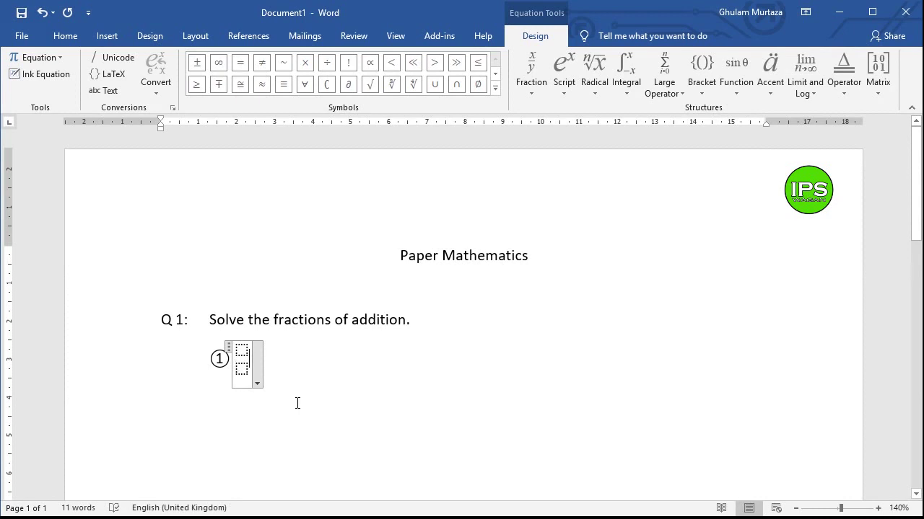
pyautogui.hotkey('ctrl', 'z')
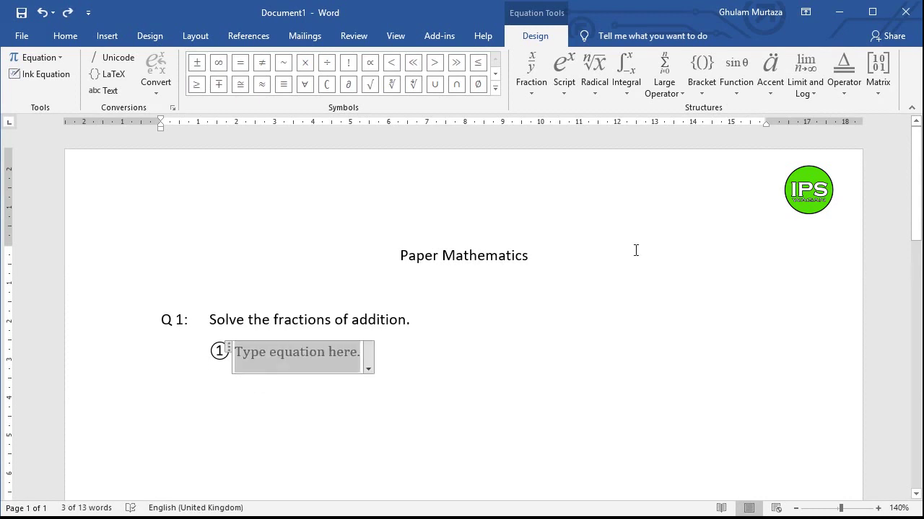
pyautogui.click(528, 86)
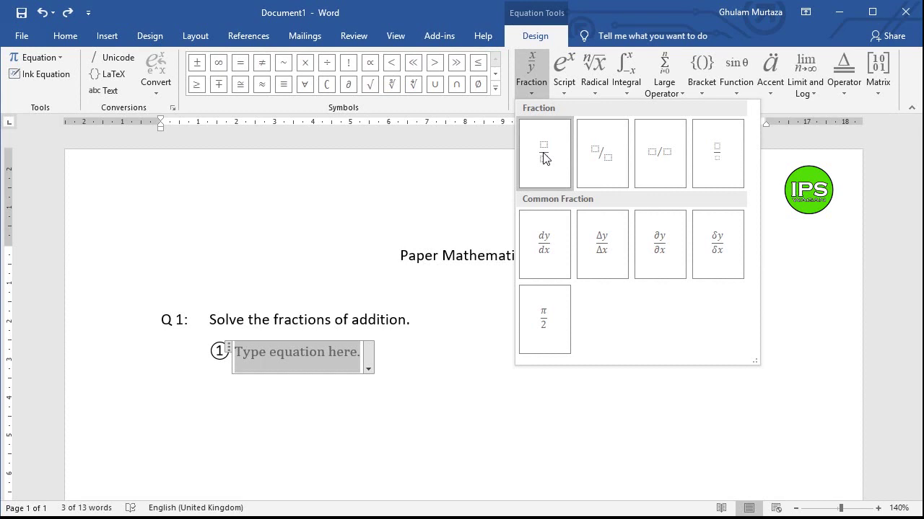
pyautogui.click(537, 78)
pyautogui.click(538, 78)
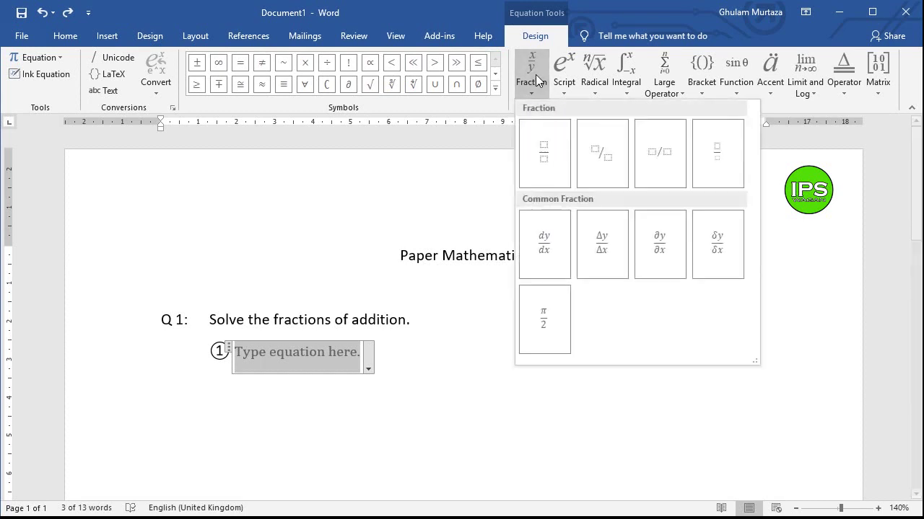
pyautogui.click(549, 158)
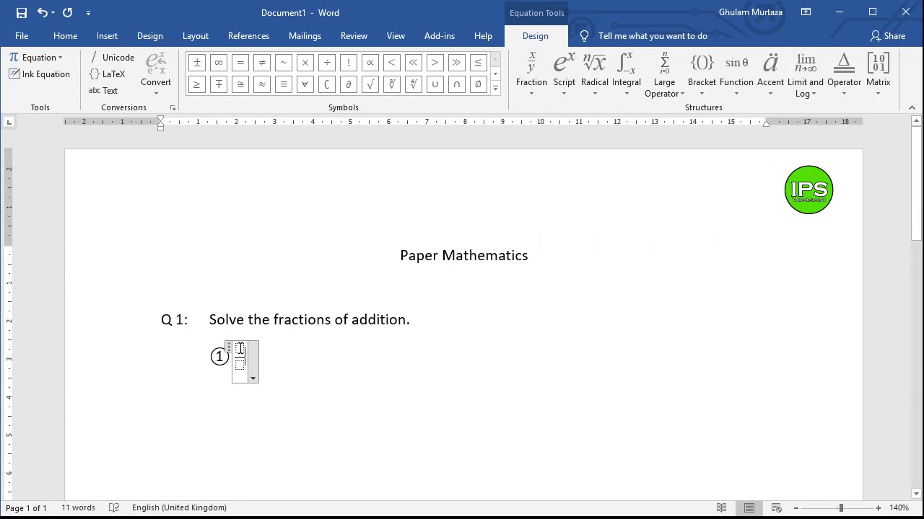
# - Fill in the first fraction after the circled 1 with numerator 5 and denominator 2
pyautogui.click(240, 348)
pyautogui.click(240, 365)
pyautogui.click(241, 349)
pyautogui.click(240, 366)
pyautogui.click(240, 348)
pyautogui.click(241, 366)
pyautogui.click(241, 348)
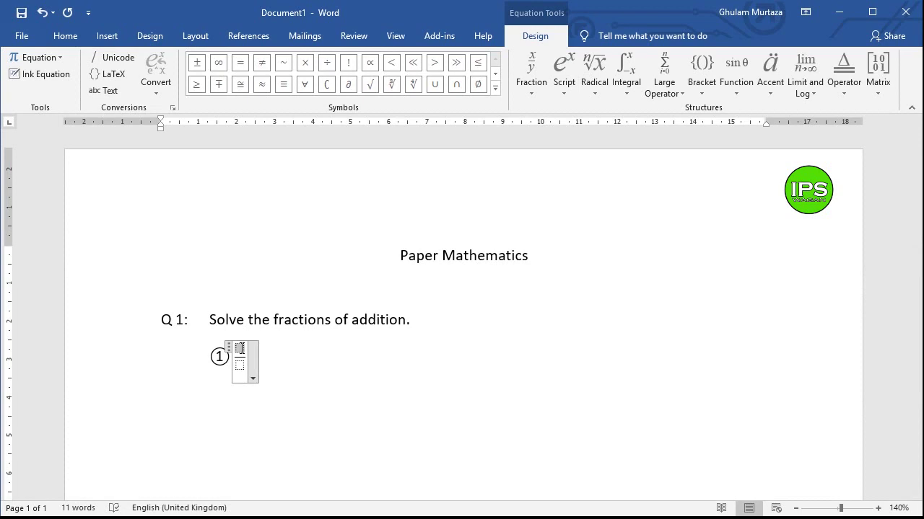
pyautogui.write('5')
pyautogui.press('Down')
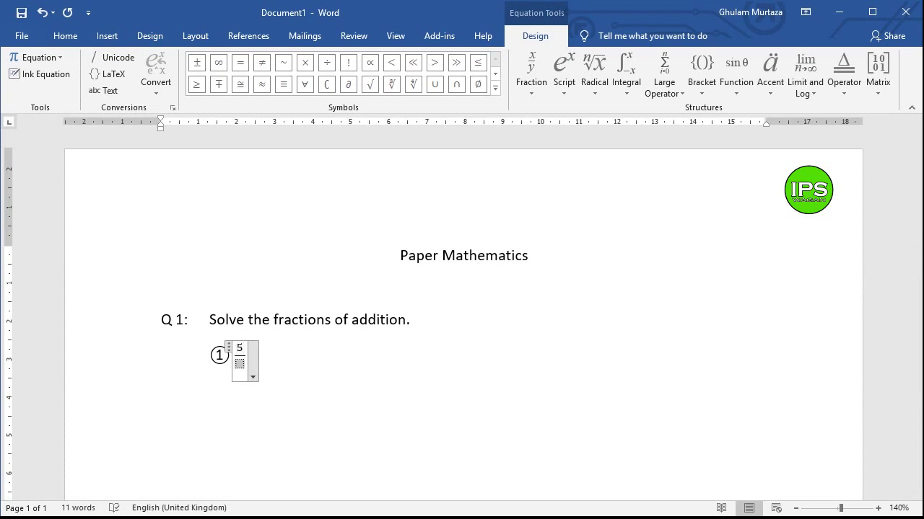
pyautogui.write('2')
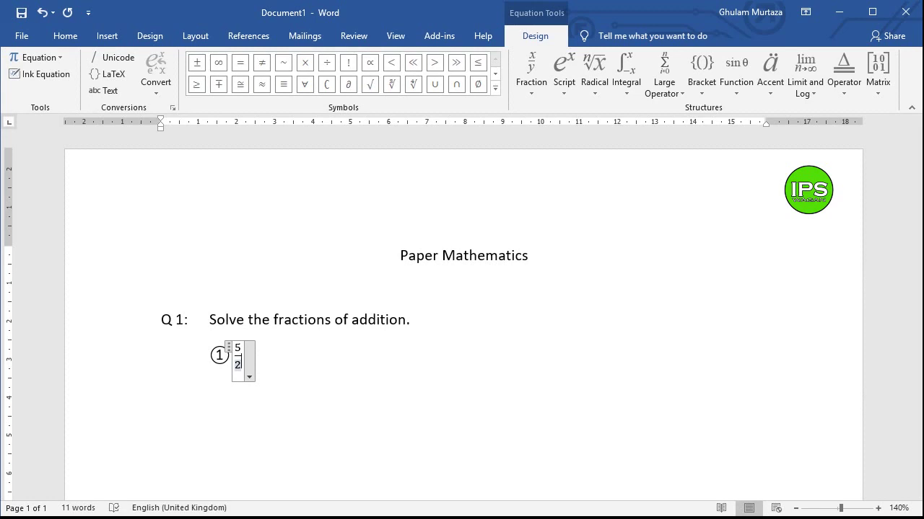
# - Add a plus sign from the Basic Math symbols after 5/2, followed by a second empty stacked fraction
pyautogui.press('Right')
pyautogui.click(495, 88)
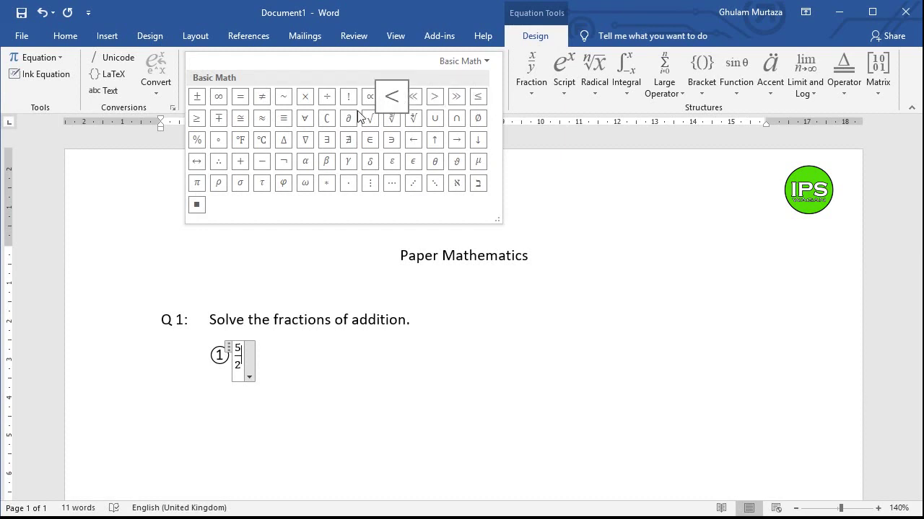
pyautogui.click(240, 161)
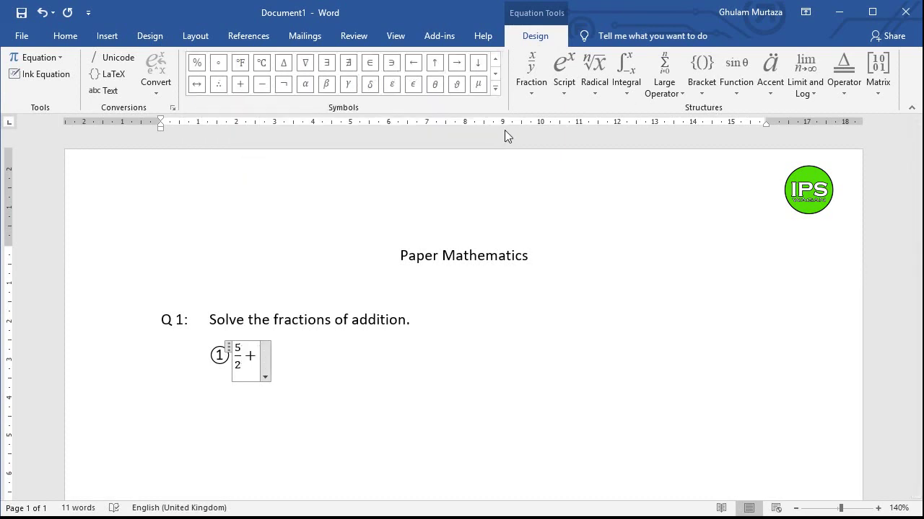
pyautogui.click(524, 93)
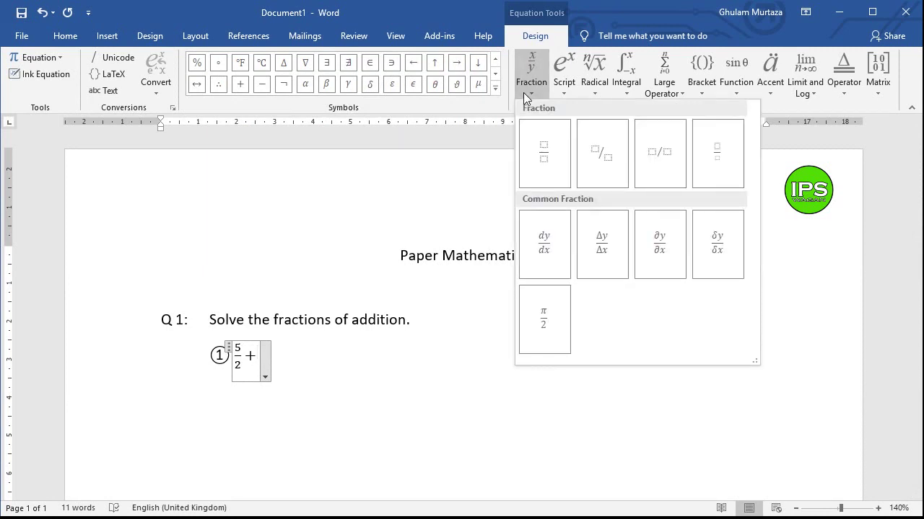
pyautogui.click(544, 147)
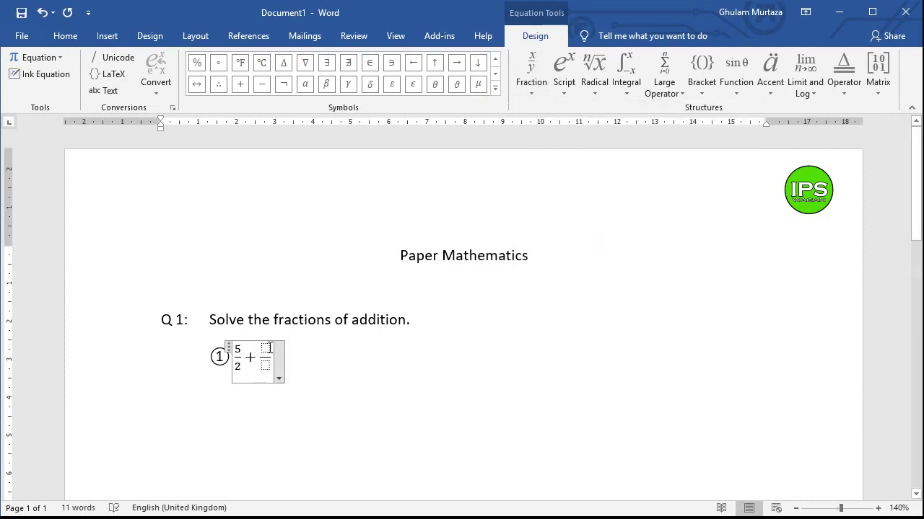
# - Fill in the second fraction of the first question with 1 over 3 and leave the equation
pyautogui.click(266, 348)
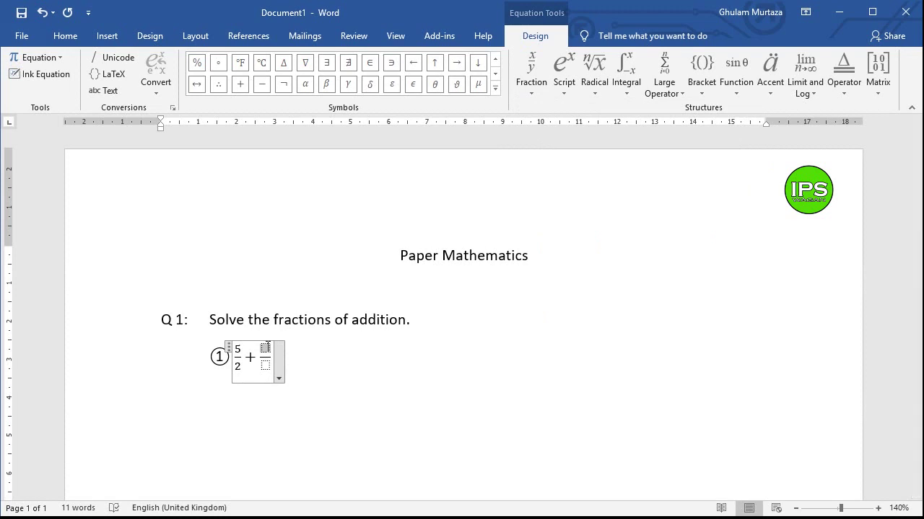
pyautogui.write('1')
pyautogui.press('Down')
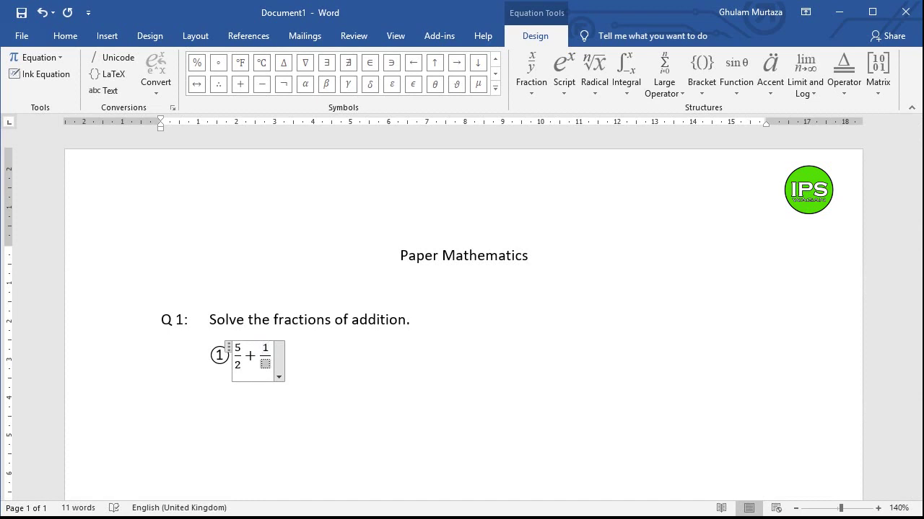
pyautogui.write('2')
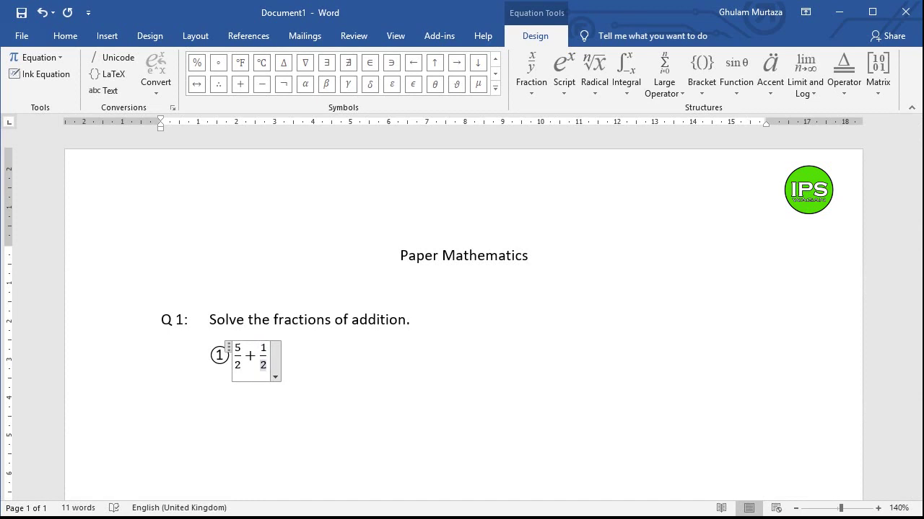
pyautogui.press('BackSpace')
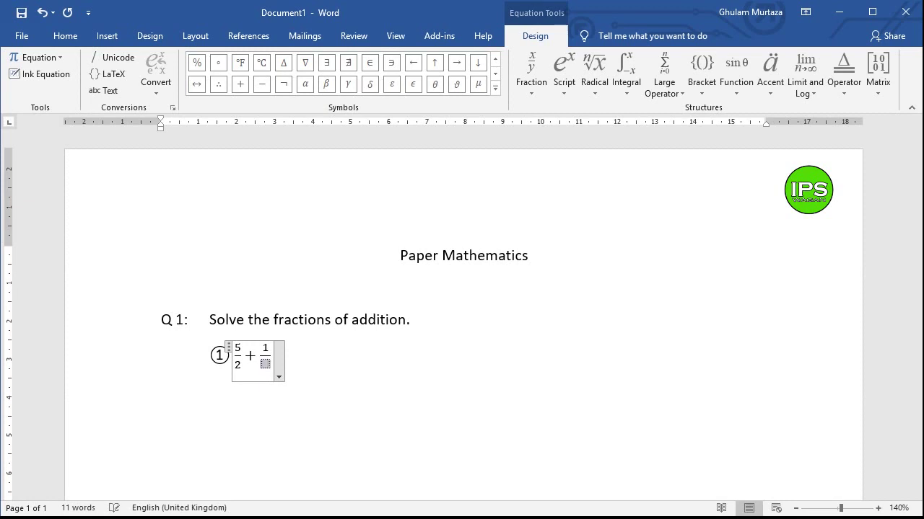
pyautogui.write('3')
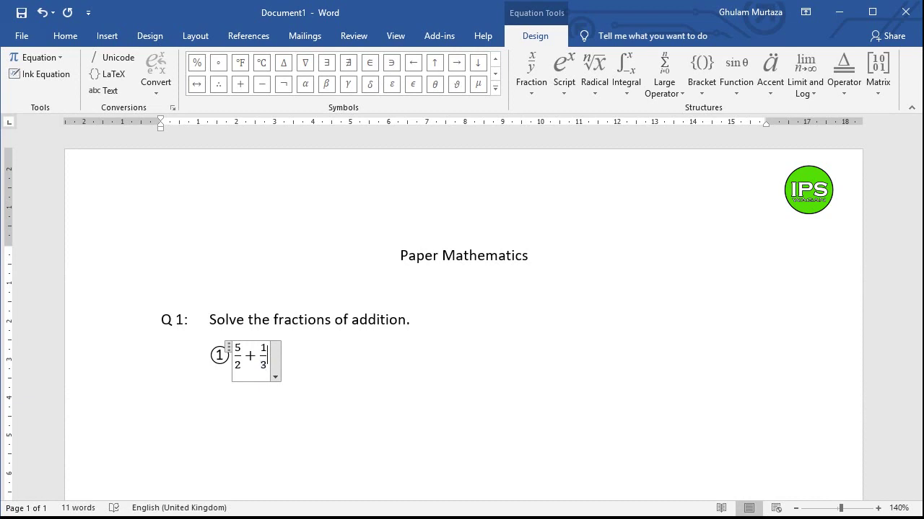
pyautogui.press('Right')
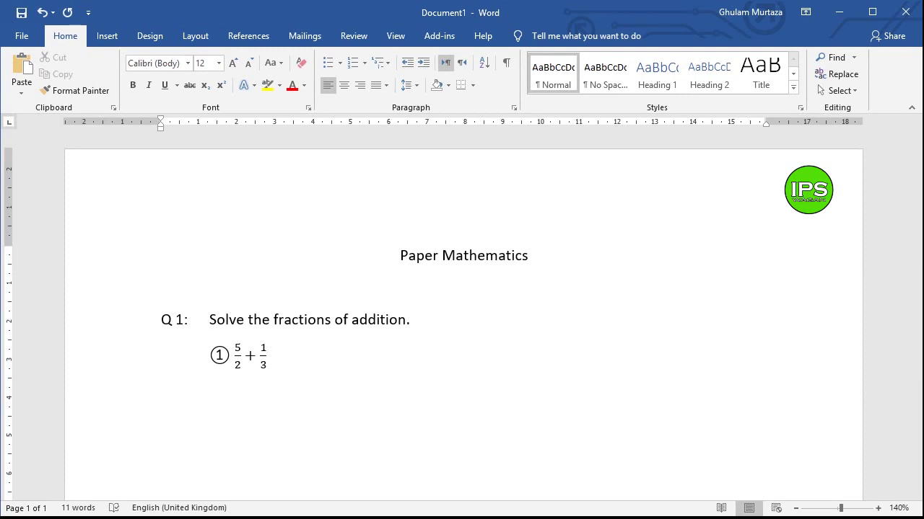
# - Insert the Circled Digit Two symbol on the same line, two tab stops after the first equation
pyautogui.click(106, 36)
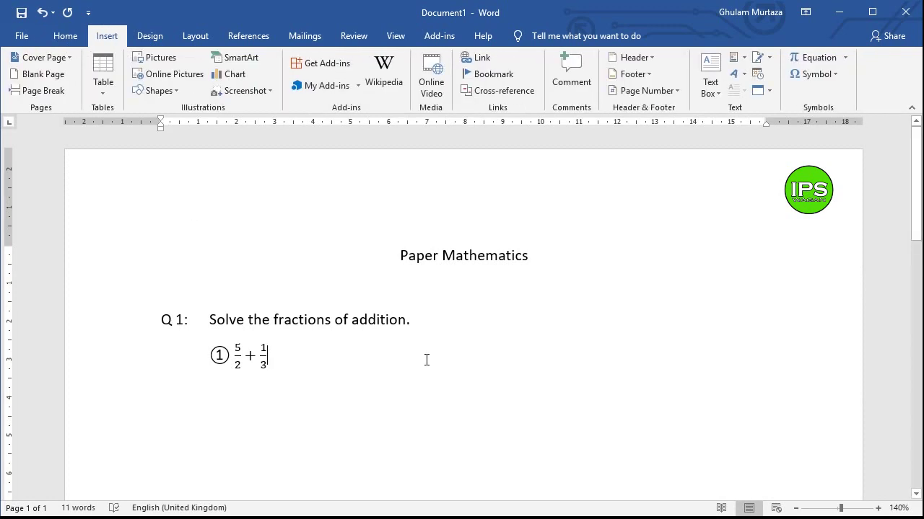
pyautogui.press('Tab')
pyautogui.press('Tab')
pyautogui.click(806, 77)
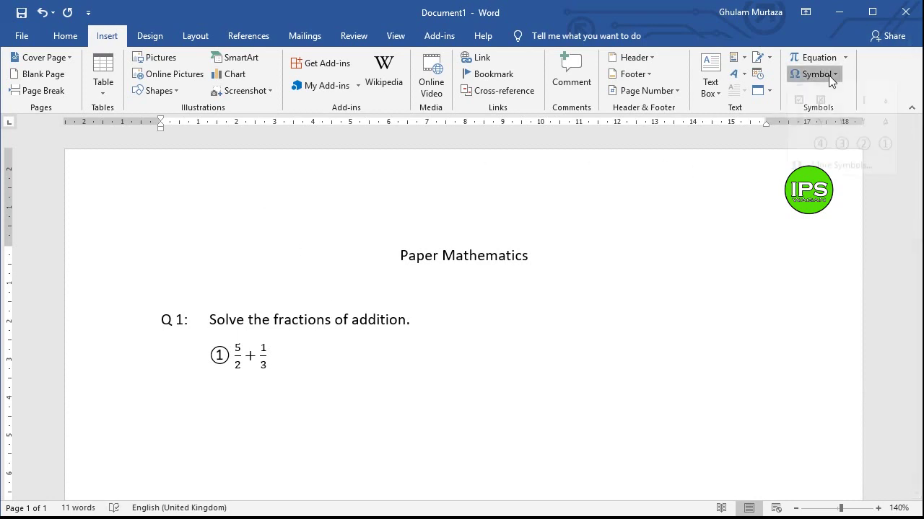
pyautogui.click(839, 180)
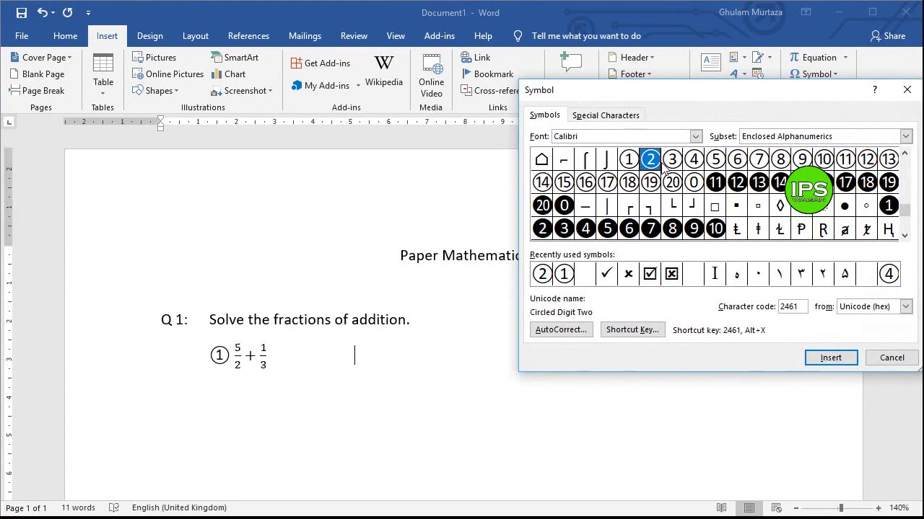
pyautogui.click(826, 358)
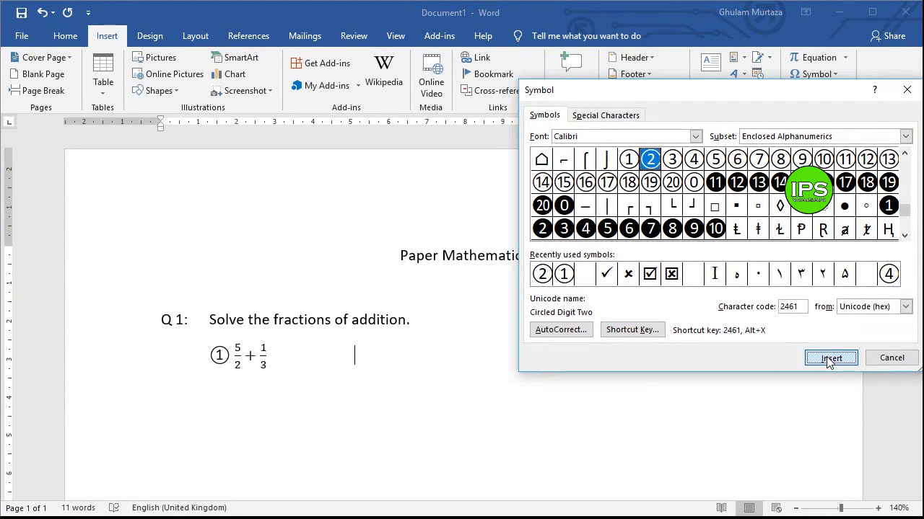
pyautogui.click(830, 359)
pyautogui.click(891, 357)
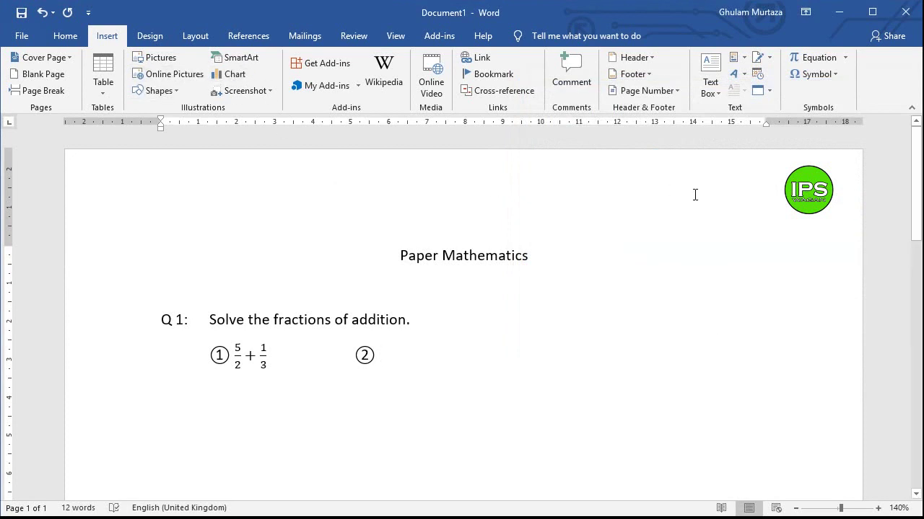
# - Insert a new equation after the circled 2 containing an empty stacked fraction
pyautogui.click(822, 53)
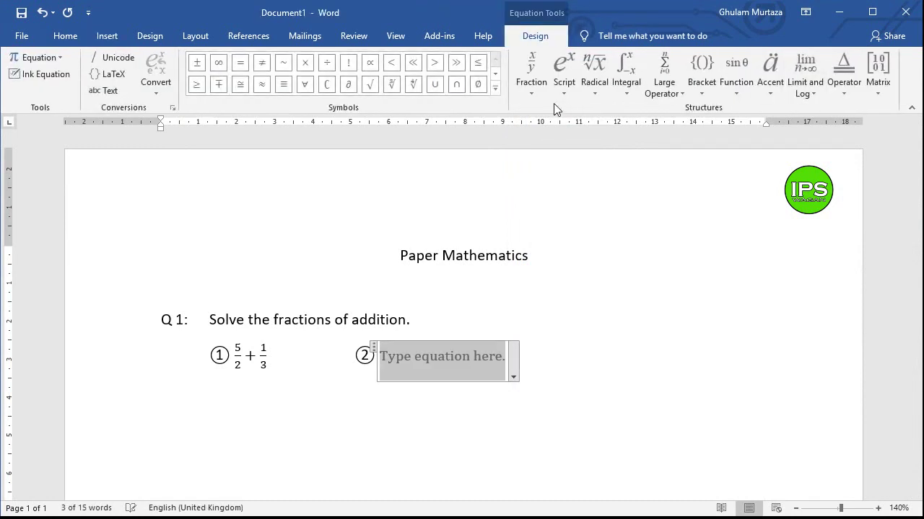
pyautogui.click(529, 89)
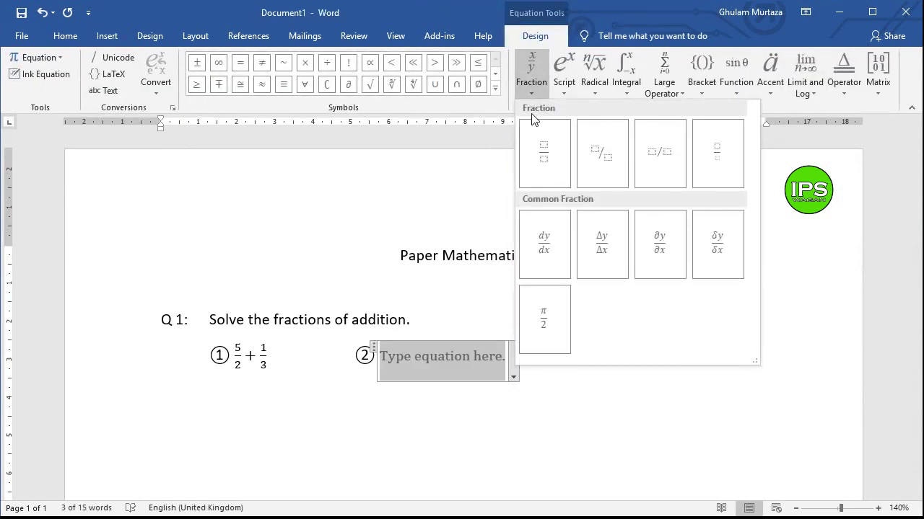
pyautogui.click(537, 147)
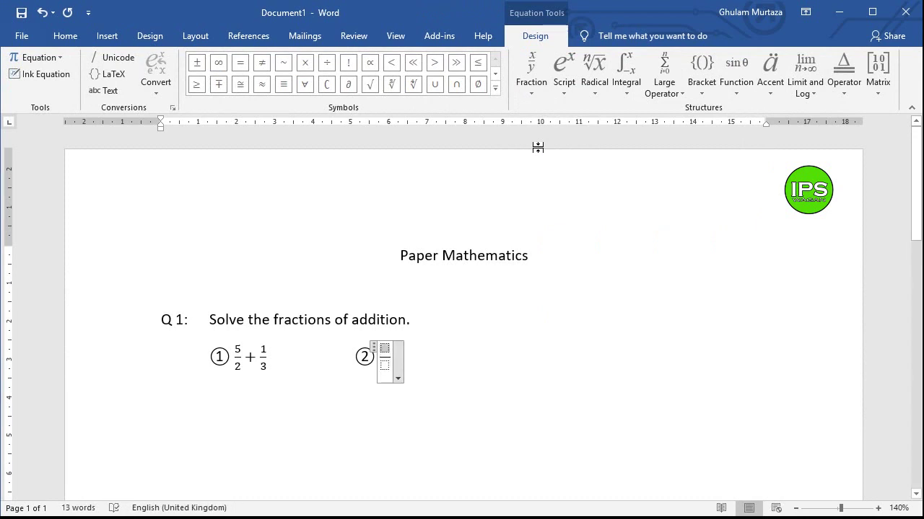
# - Complete the mixed number 5 2/3 in the second equation, with the whole number 5 before the fraction
pyautogui.press('Down')
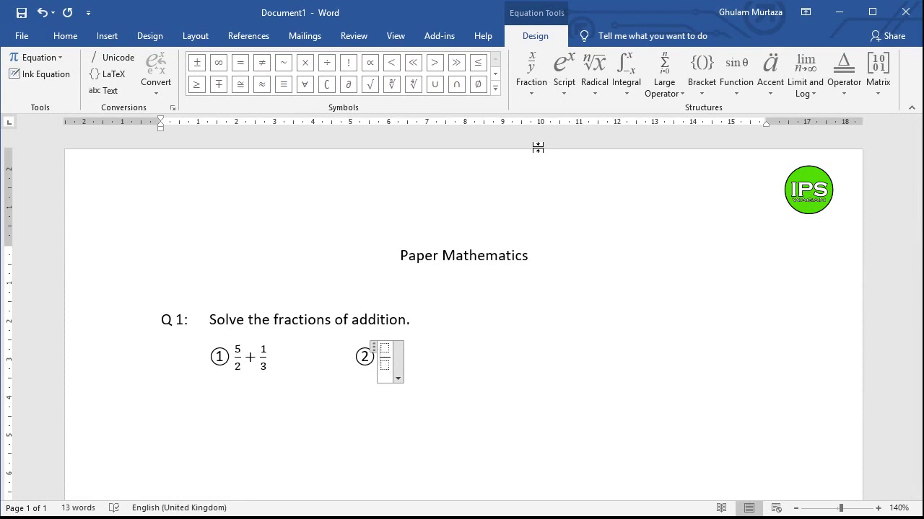
pyautogui.write('5')
pyautogui.press('Right')
pyautogui.write('2')
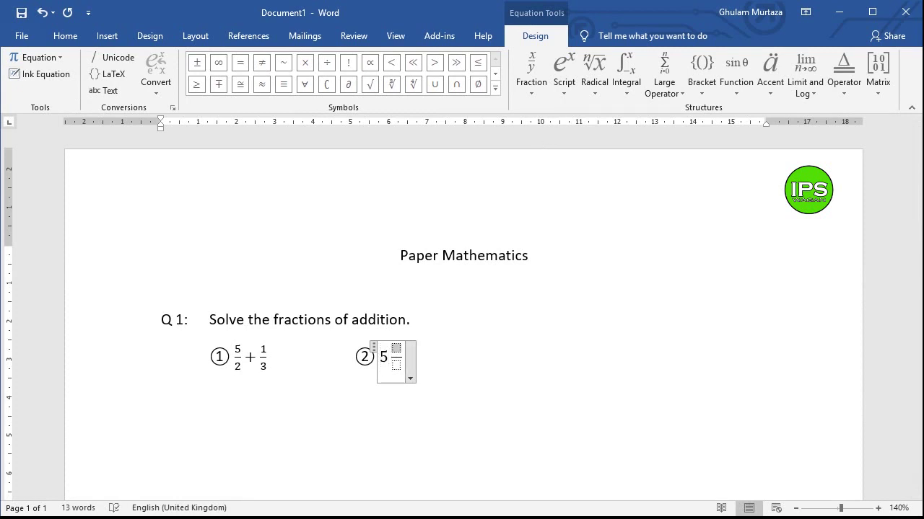
pyautogui.press('Down')
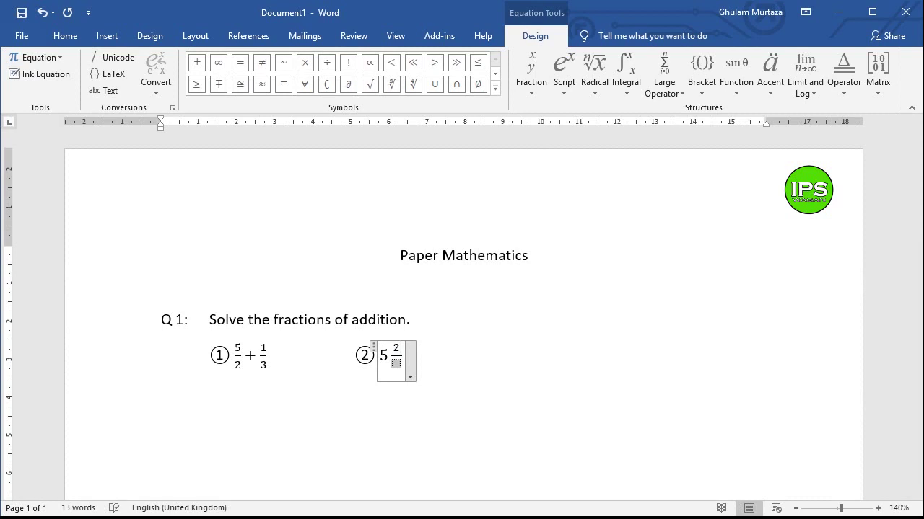
pyautogui.write('3')
pyautogui.press('Right')
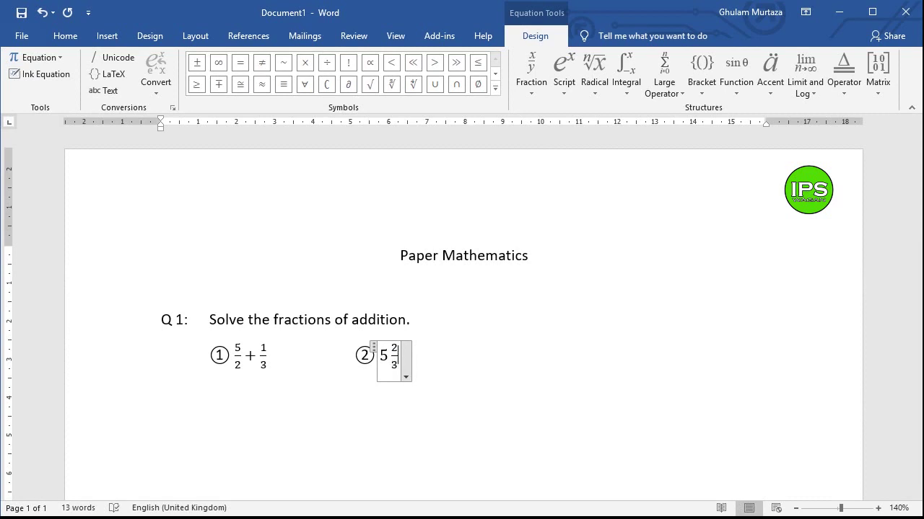
# - Add a plus sign from the Basic Math symbols and the whole number 2 after 5 2/3
pyautogui.click(495, 88)
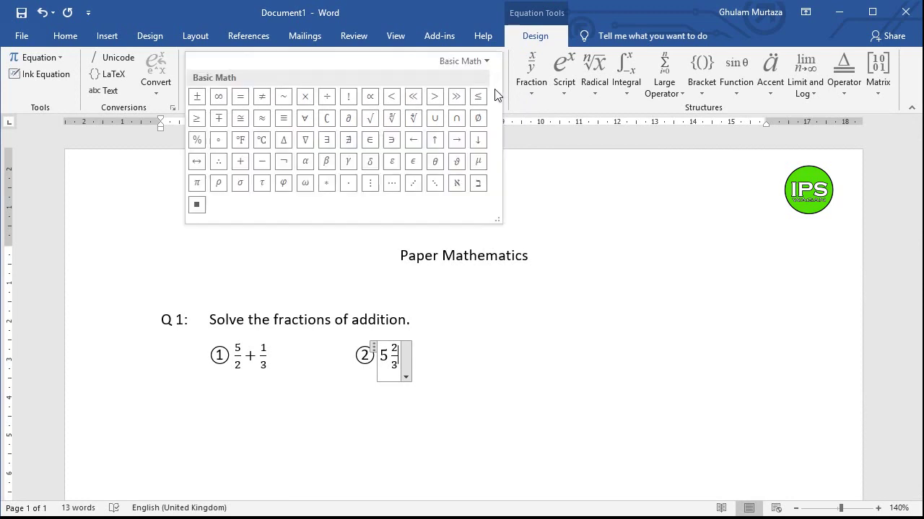
pyautogui.click(248, 161)
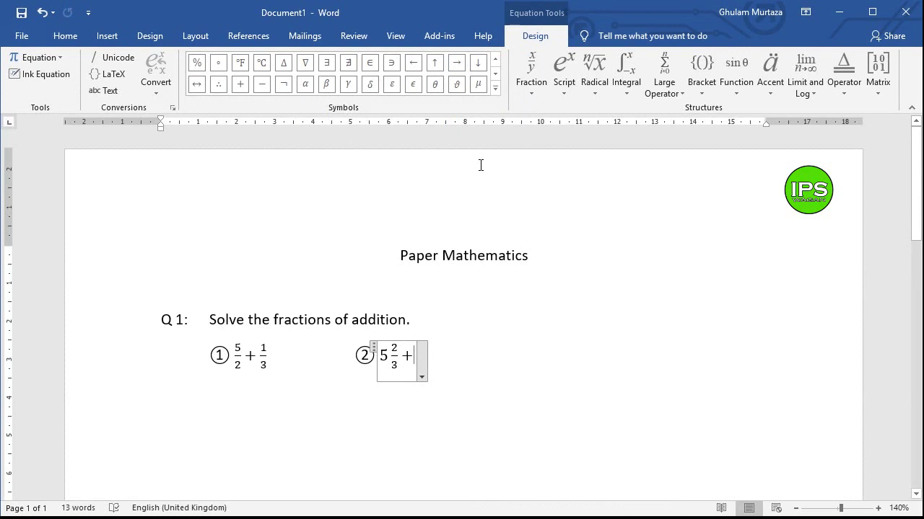
pyautogui.write('2')
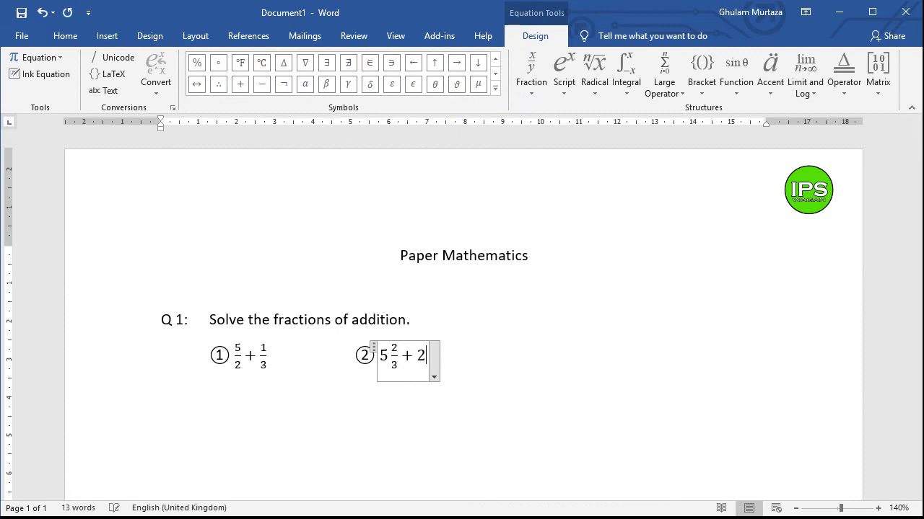
# - Add the stacked fraction 1/3 after the whole number 2 in the second equation, and start a new line below
pyautogui.click(524, 81)
pyautogui.click(541, 140)
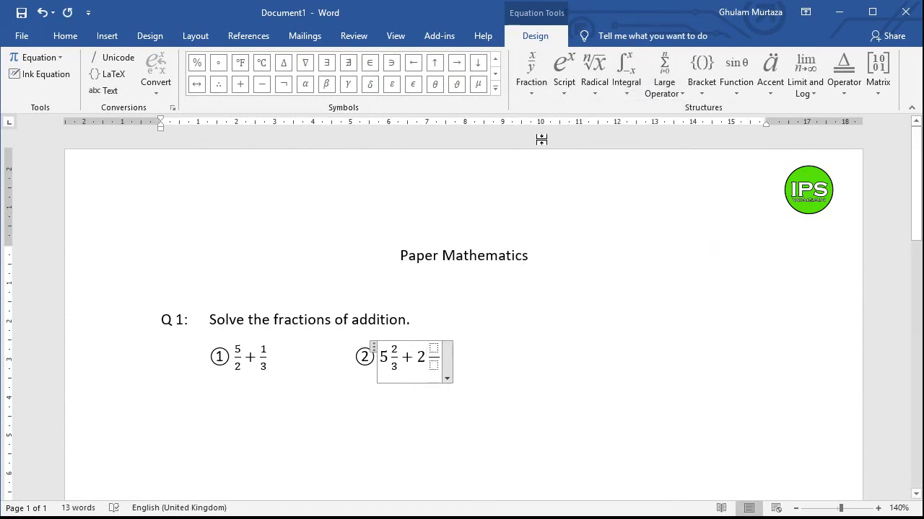
pyautogui.press('Up')
pyautogui.write('1')
pyautogui.press('Down')
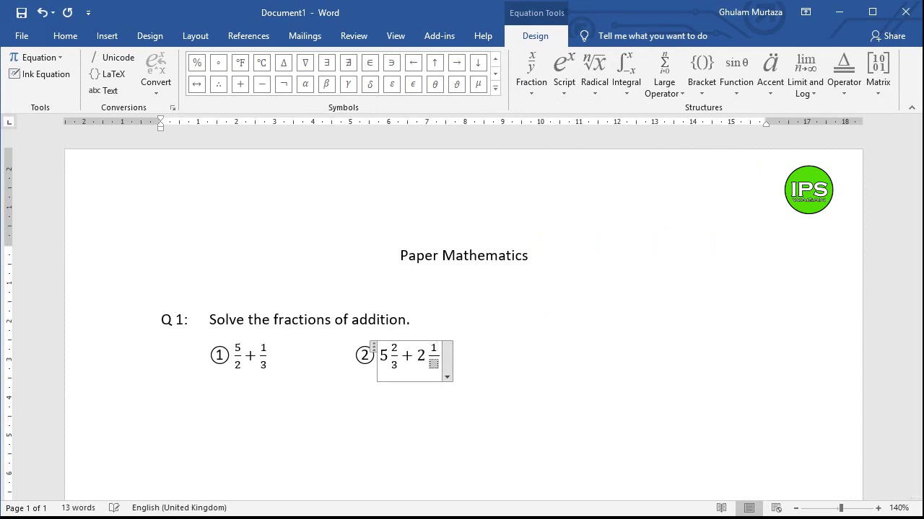
pyautogui.write('3')
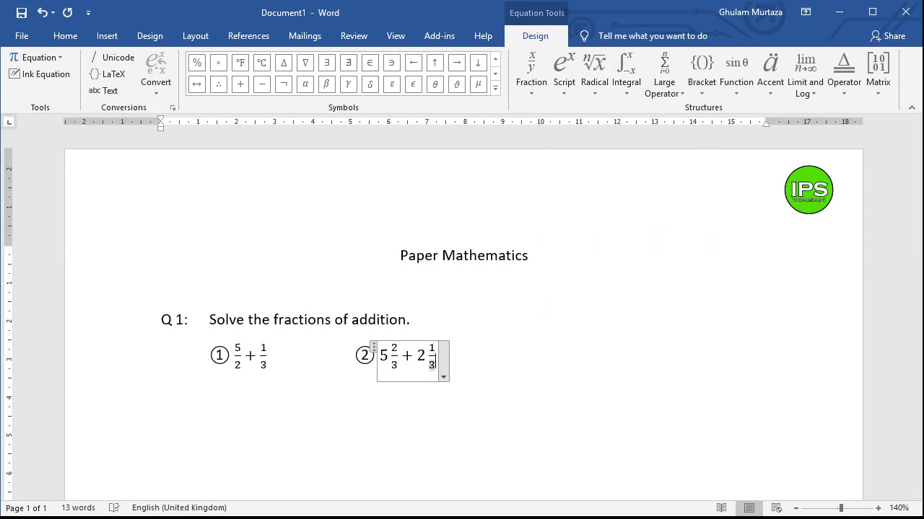
pyautogui.press('Right')
pyautogui.press('Right')
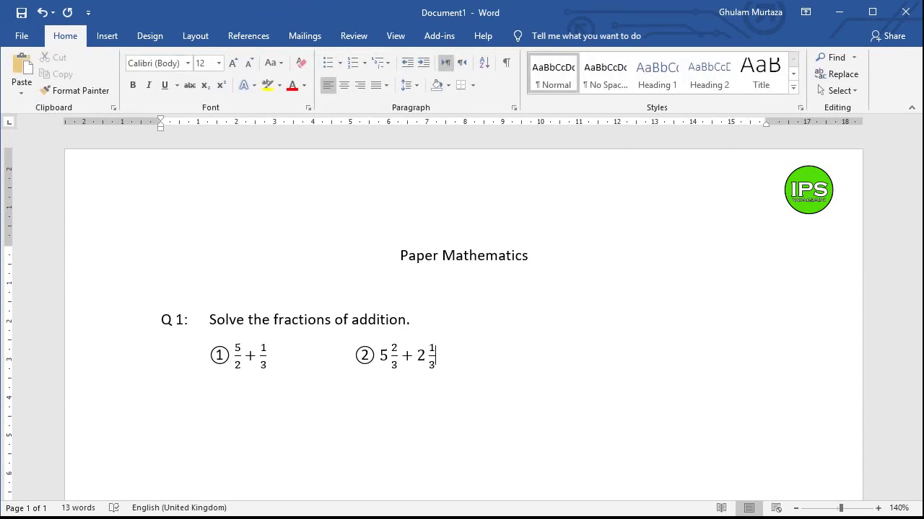
pyautogui.press('Return')
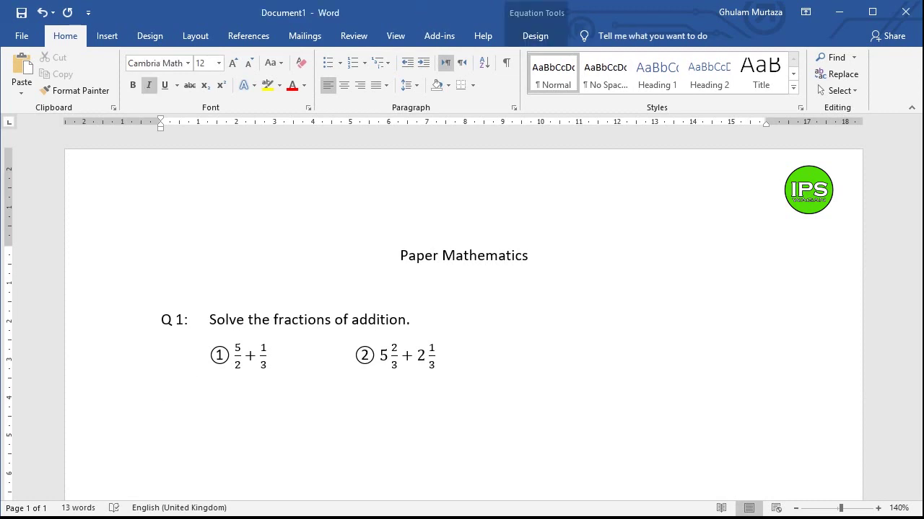
pyautogui.write('Q')
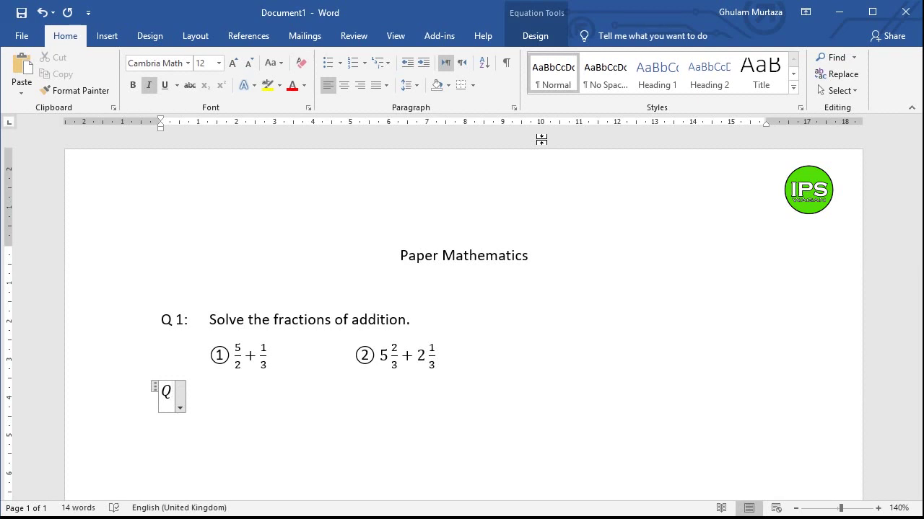
pyautogui.press('BackSpace')
pyautogui.press('BackSpace')
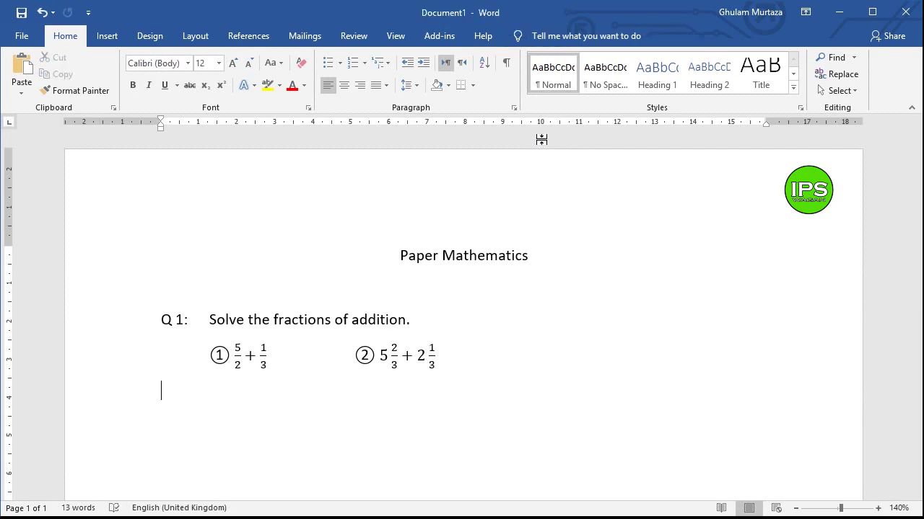
# - Write "Q 2:" followed by a tab and "Solve the following fractions using BODMAS rule." on the new line
pyautogui.write('Q 2:')
pyautogui.press('Tab')
pyautogui.write('So')
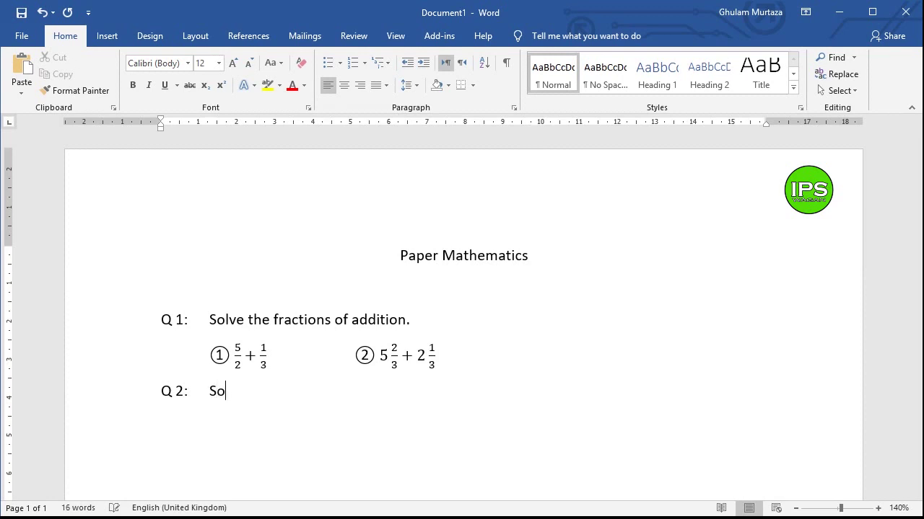
pyautogui.write('lve the fol')
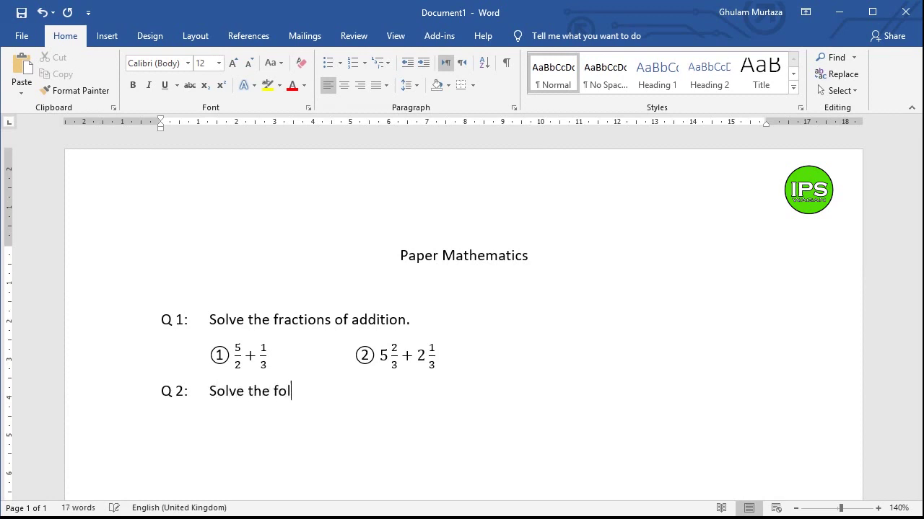
pyautogui.write('lowing')
pyautogui.write('fraction')
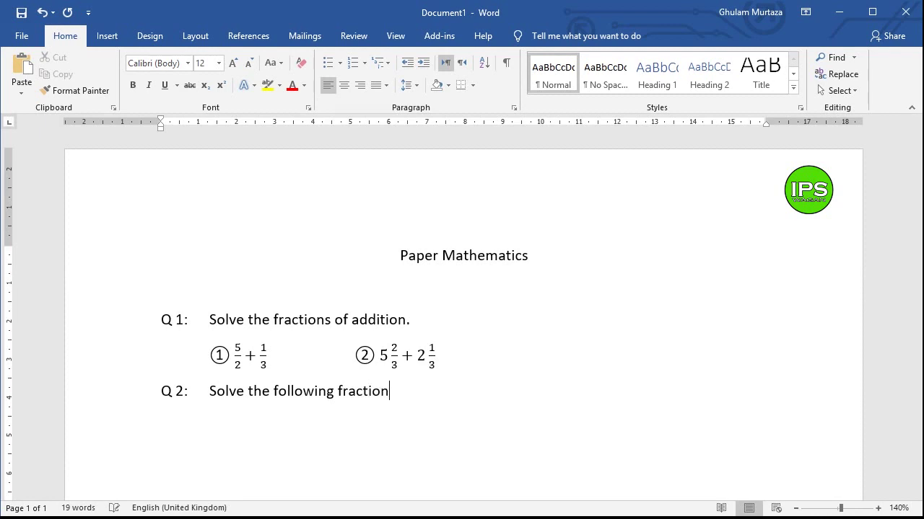
pyautogui.write('s using BODMA')
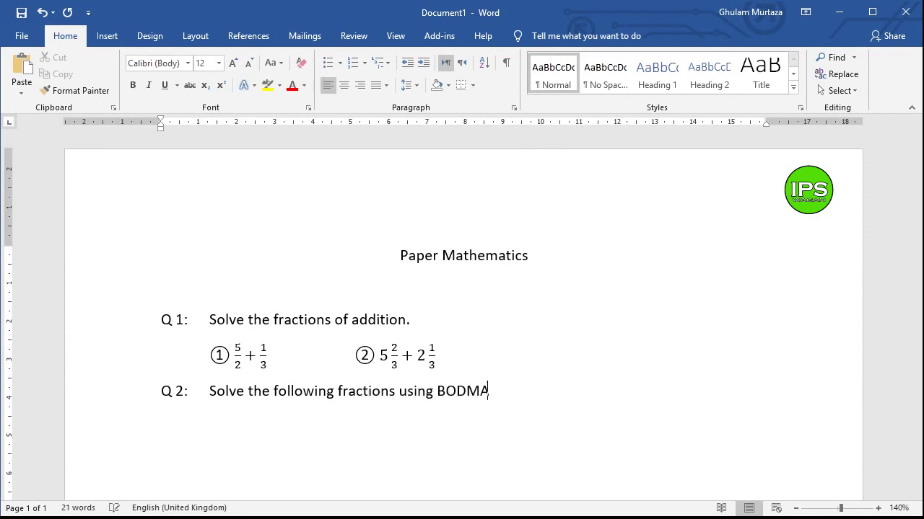
pyautogui.write('S rule.')
# - Insert the Circled Digit One symbol on an indented line below the Q 2 text
pyautogui.click(120, 35)
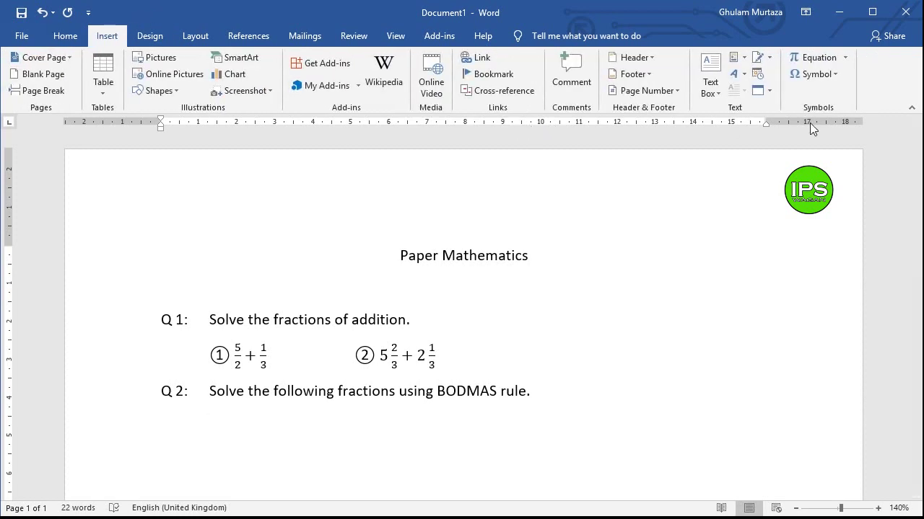
pyautogui.click(811, 75)
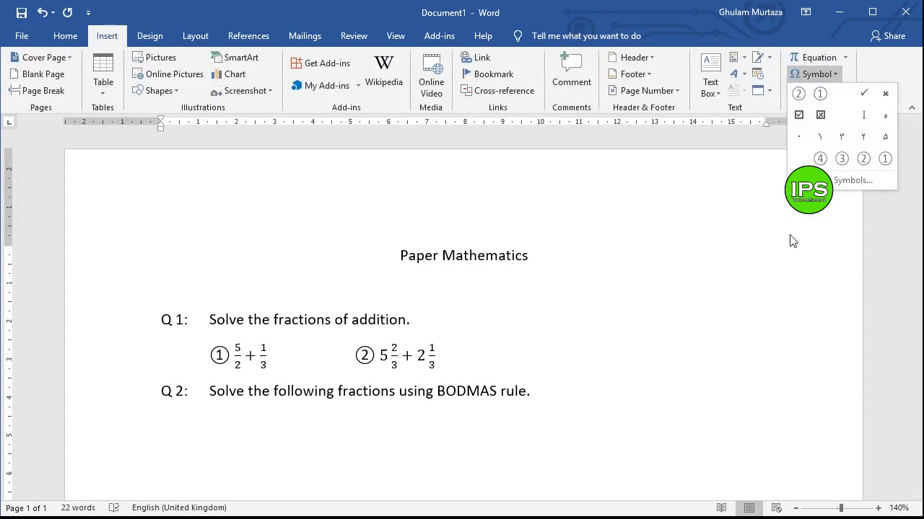
pyautogui.click(837, 182)
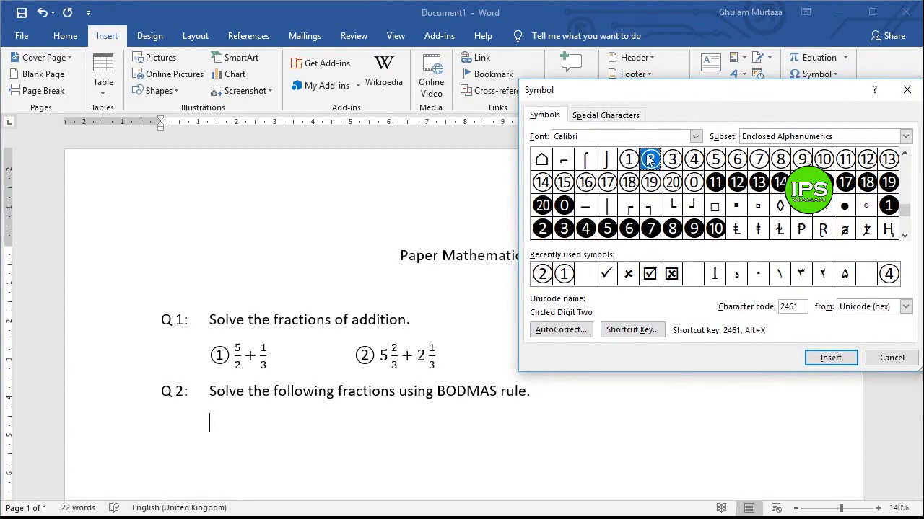
pyautogui.click(636, 163)
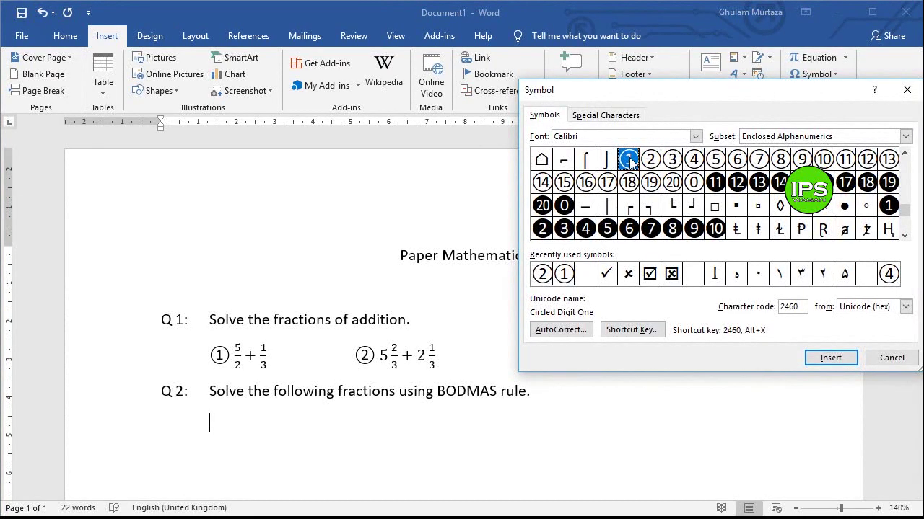
pyautogui.click(836, 361)
pyautogui.click(891, 358)
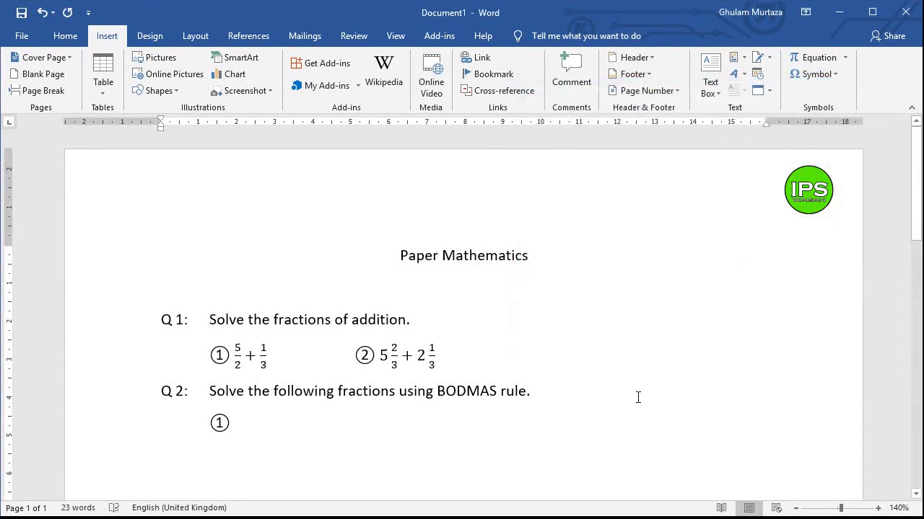
# - Insert a new equation after the circled 1 under Q 2, containing the stacked fraction 2/1
pyautogui.click(812, 58)
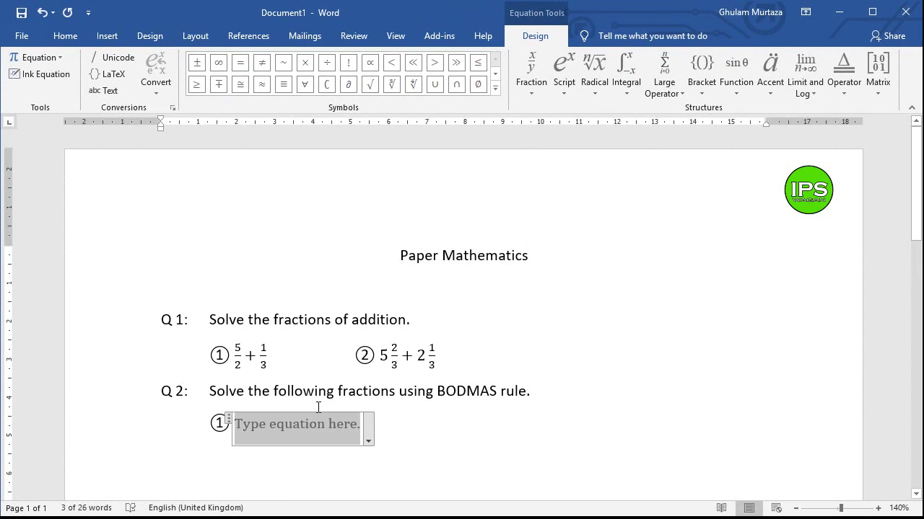
pyautogui.click(531, 82)
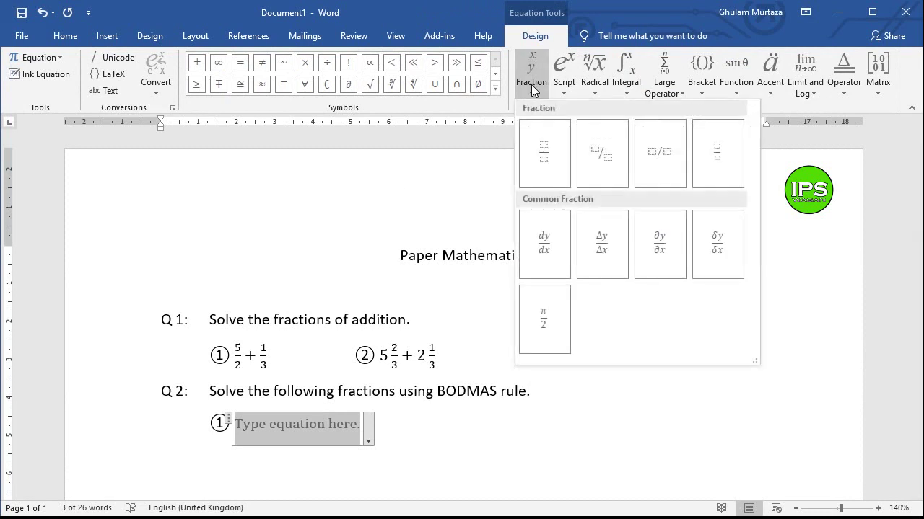
pyautogui.click(544, 149)
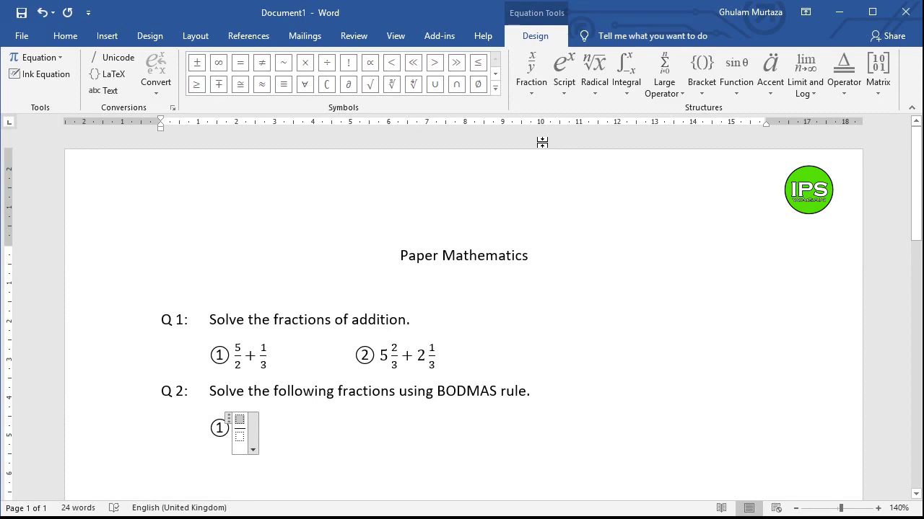
pyautogui.write('2')
pyautogui.press('Down')
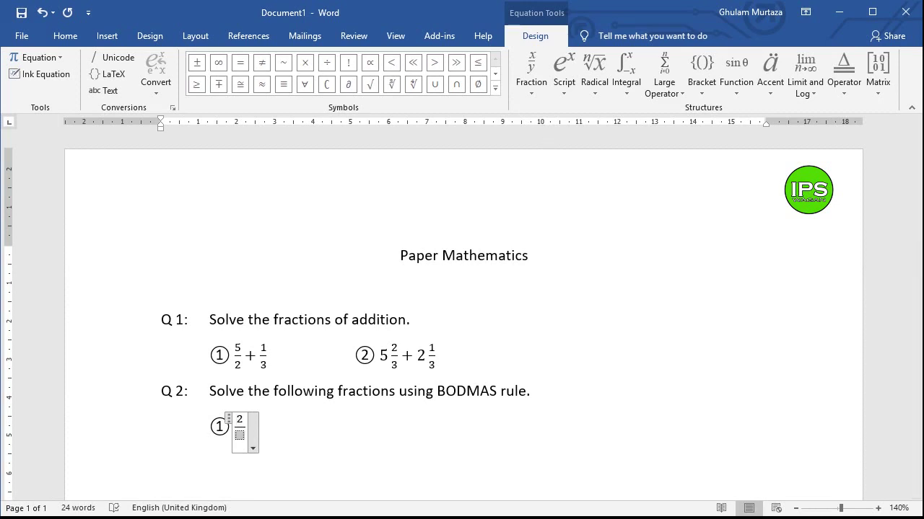
pyautogui.write('1')
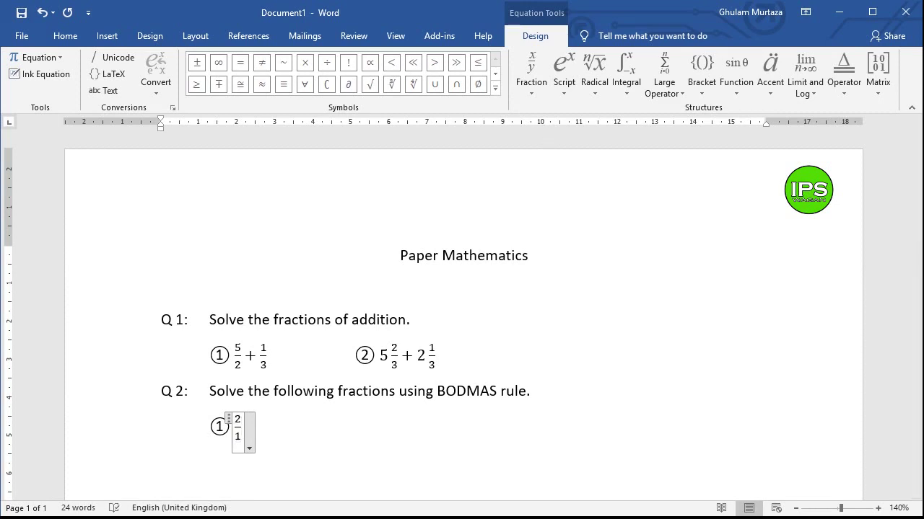
# - Add a plus sign and an empty pair of parentheses after the fraction 2/1
pyautogui.press('Right')
pyautogui.write('+')
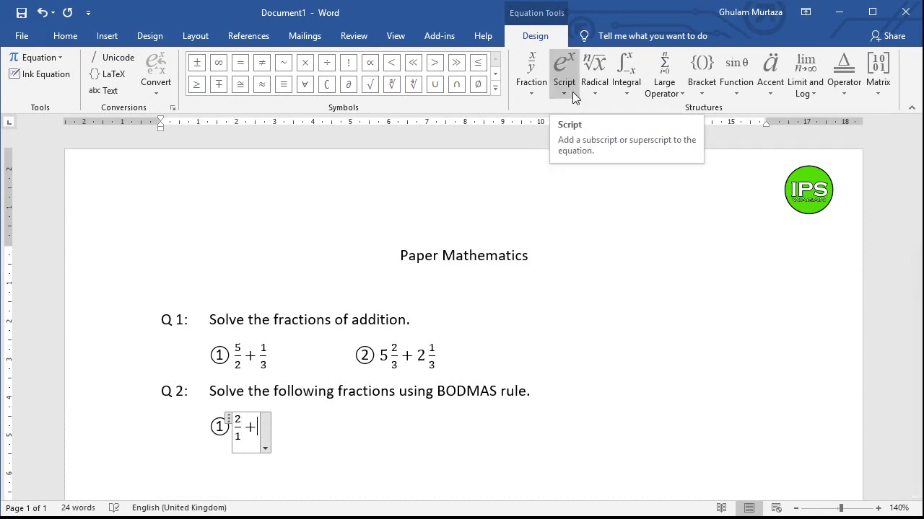
pyautogui.click(702, 91)
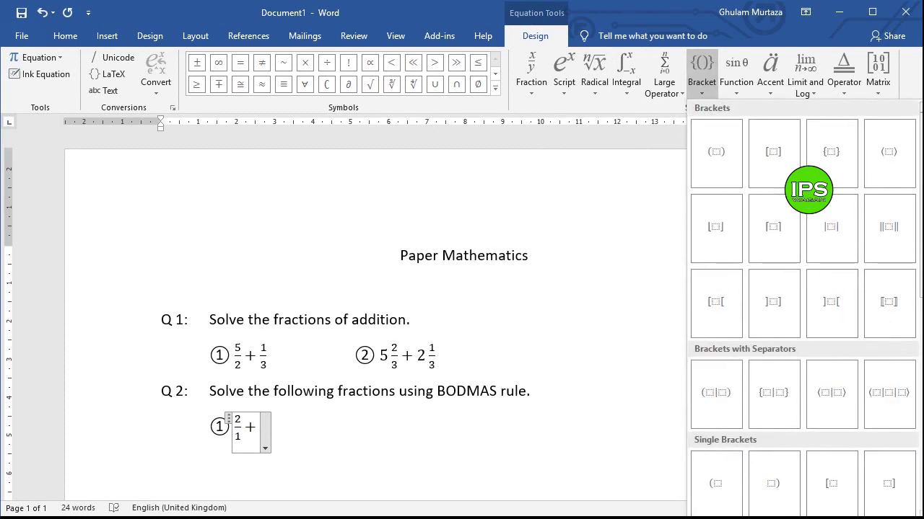
pyautogui.scroll(-1, 804, 311)
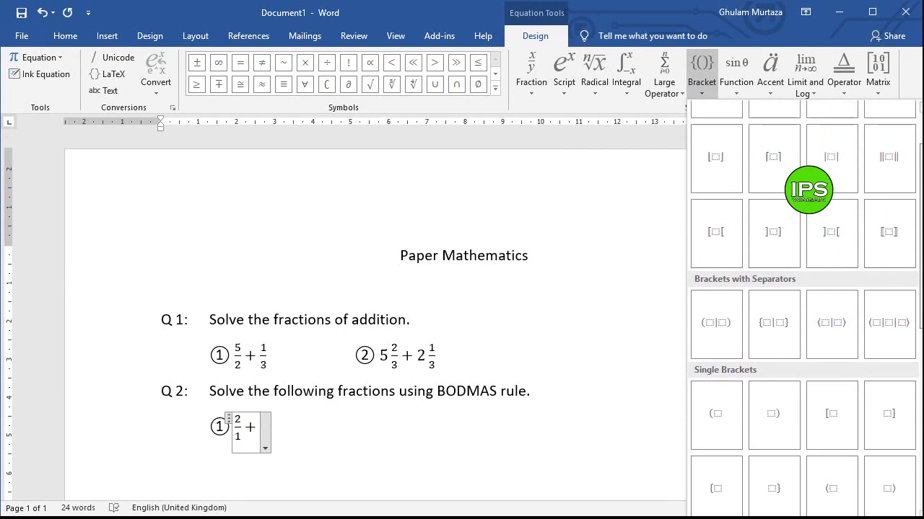
pyautogui.moveTo(921, 309); pyautogui.dragTo(917, 290)
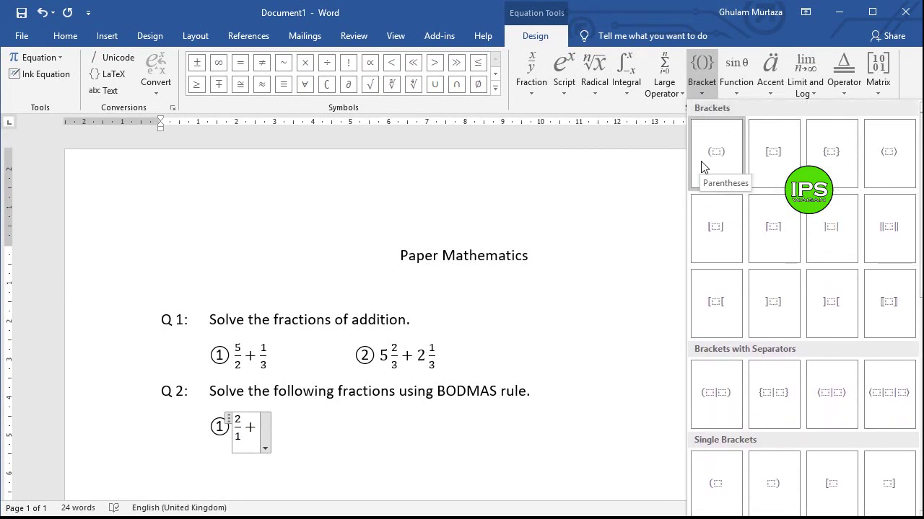
pyautogui.click(703, 167)
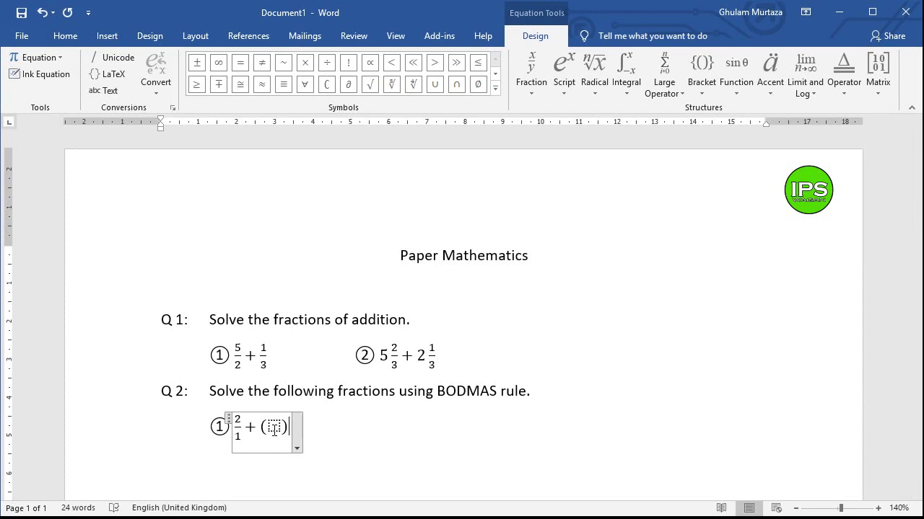
# - Insert a stacked fraction inside the parentheses and fill it in as 5/3
pyautogui.click(274, 427)
pyautogui.click(534, 91)
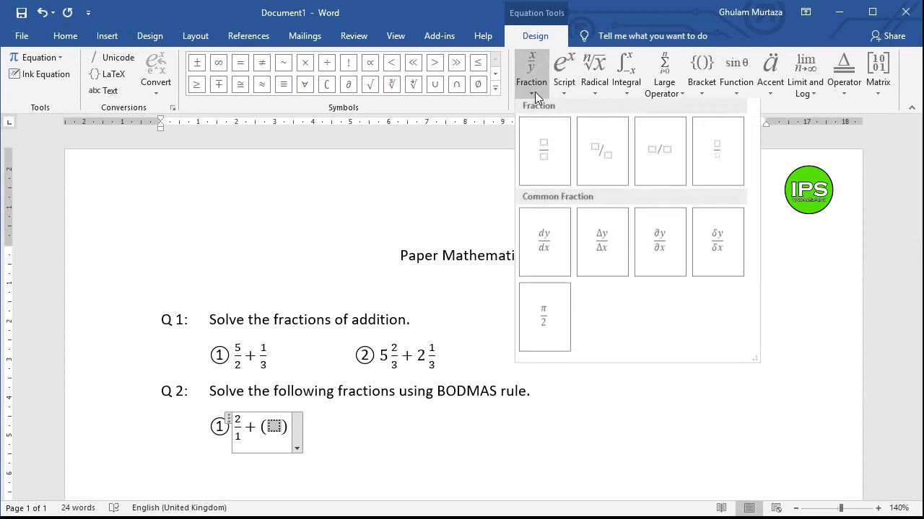
pyautogui.click(542, 155)
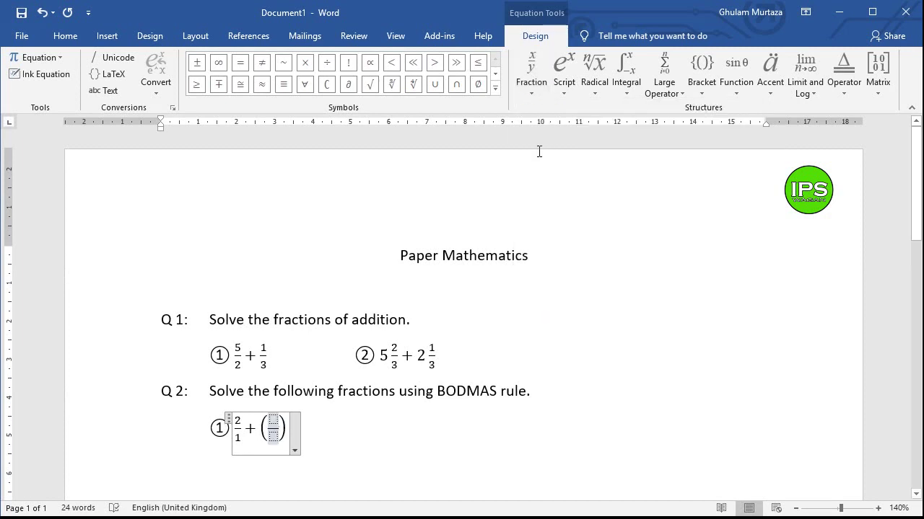
pyautogui.click(273, 423)
pyautogui.click(273, 437)
pyautogui.click(273, 422)
pyautogui.click(273, 434)
pyautogui.click(273, 419)
pyautogui.write('5')
pyautogui.press('Down')
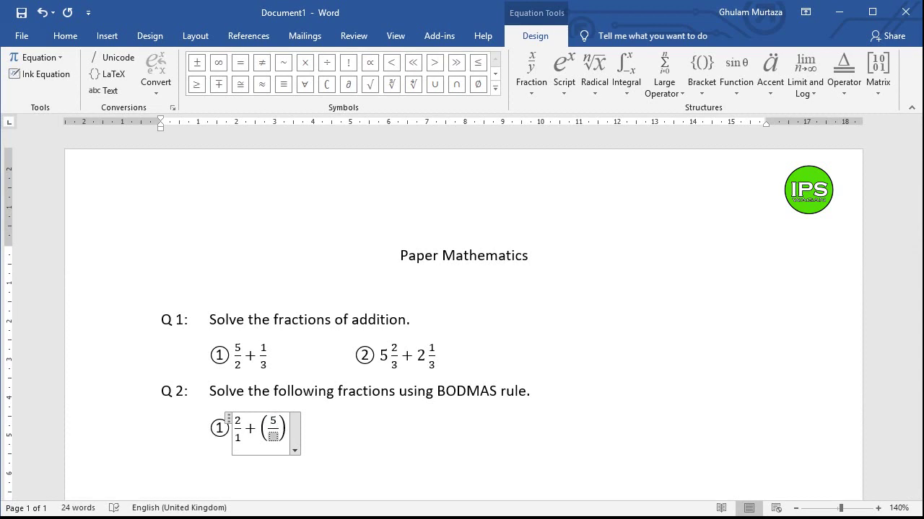
pyautogui.write('3')
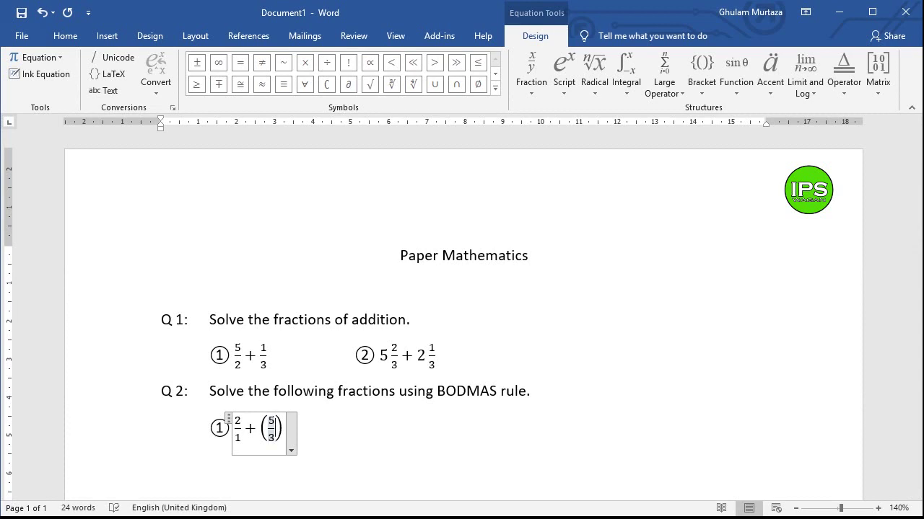
# - Add a minus sign and an empty stacked fraction after 5/3 inside the parentheses
pyautogui.click(495, 88)
pyautogui.click(266, 159)
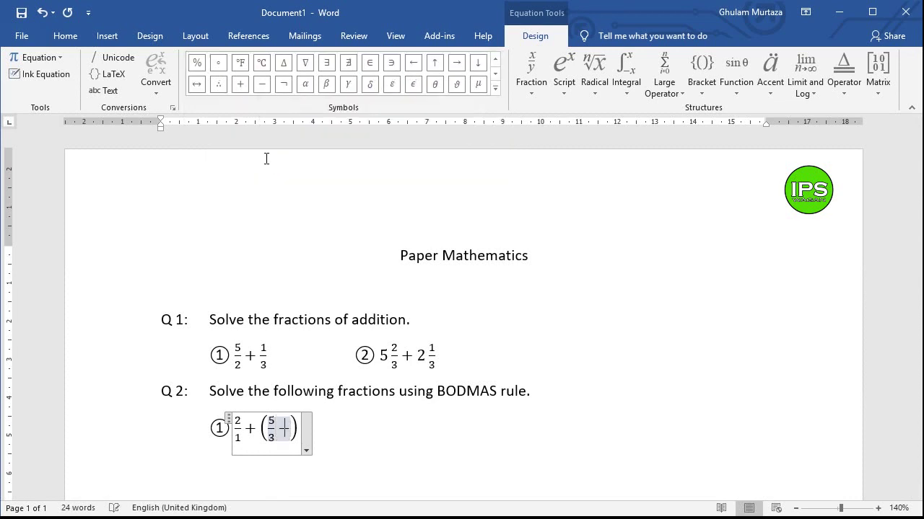
pyautogui.click(266, 159)
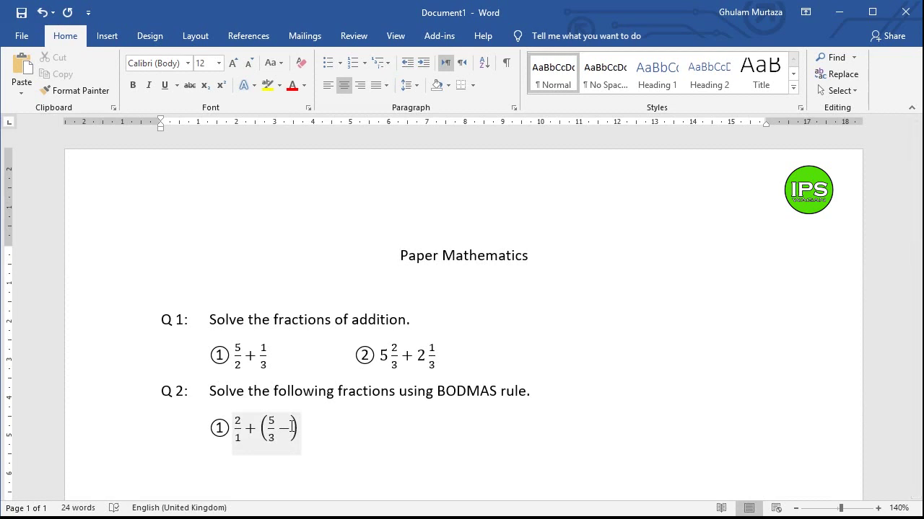
pyautogui.click(292, 427)
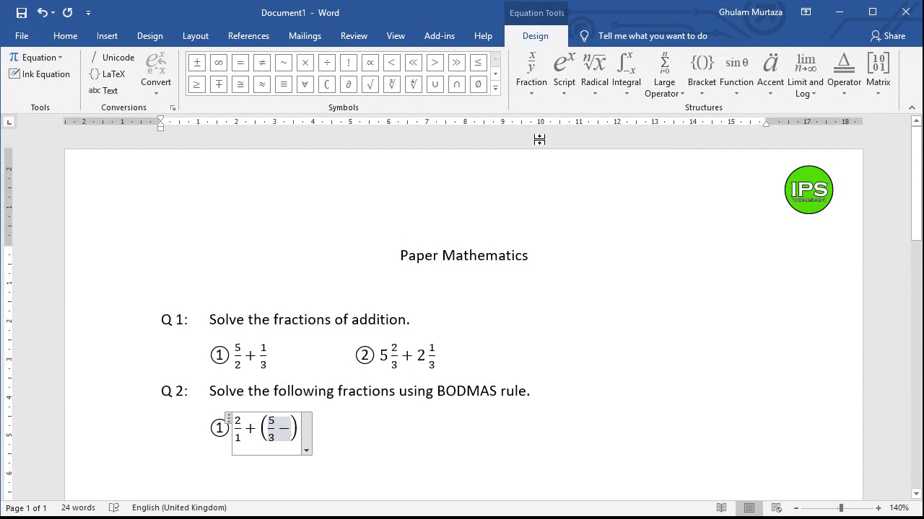
pyautogui.click(536, 91)
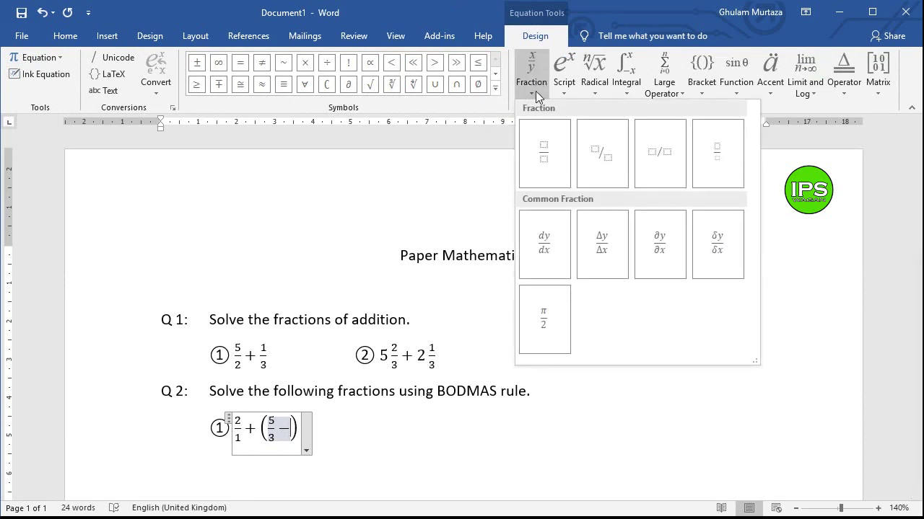
pyautogui.click(537, 155)
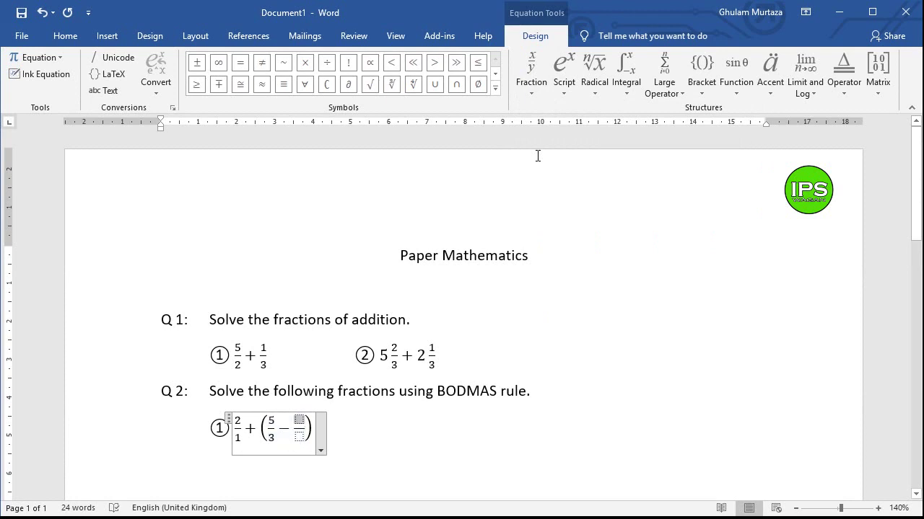
# - Fill in the empty fraction after the minus sign inside the parentheses as 5/7
pyautogui.write('5')
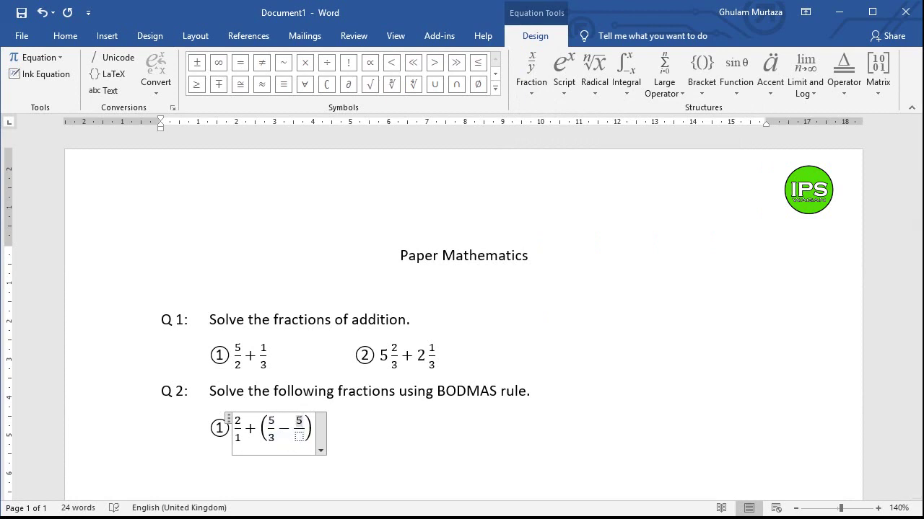
pyautogui.press('Down')
pyautogui.write('7')
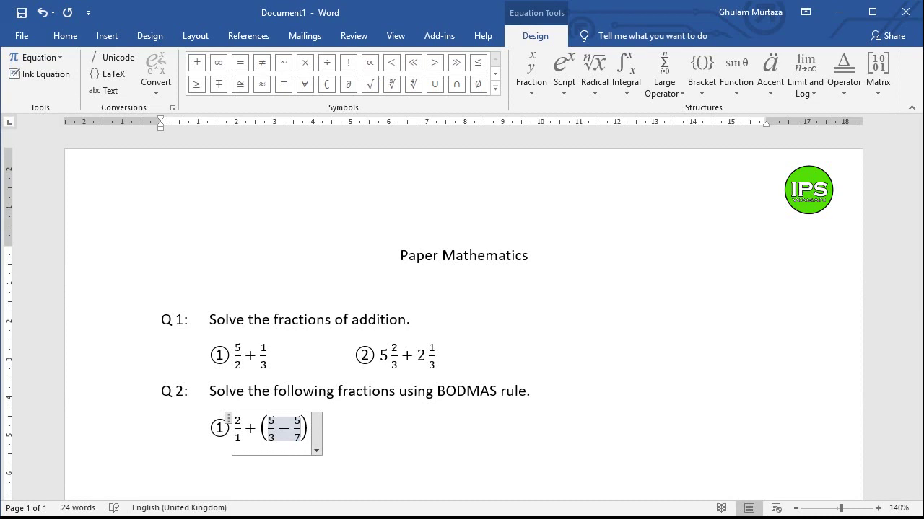
# - Add a plus sign and the mixed number 2 1/3, with a stacked fraction, after 5/7 inside the parentheses
pyautogui.write('+2')
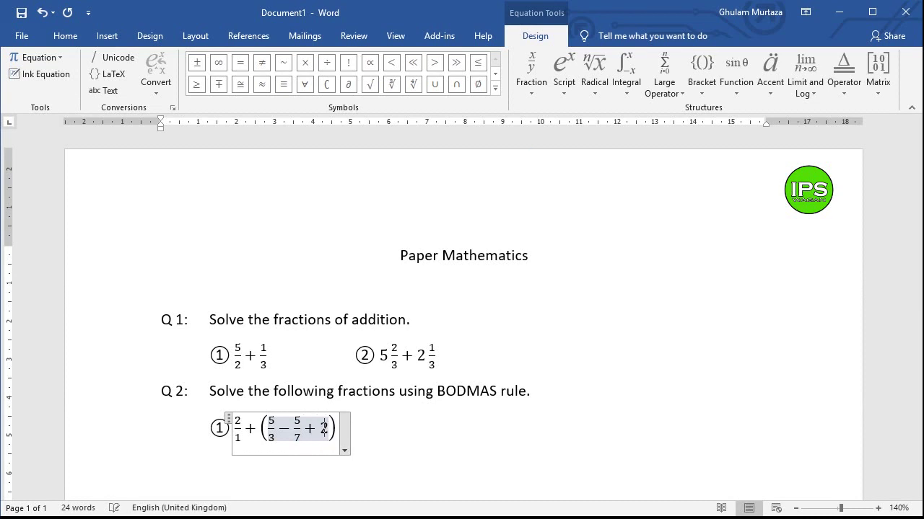
pyautogui.click(543, 73)
pyautogui.click(547, 141)
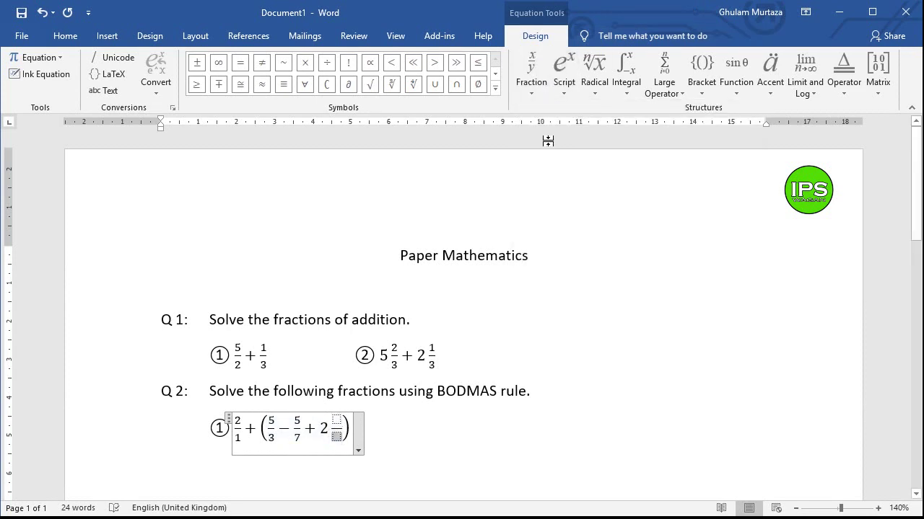
pyautogui.write('1')
pyautogui.press('Down')
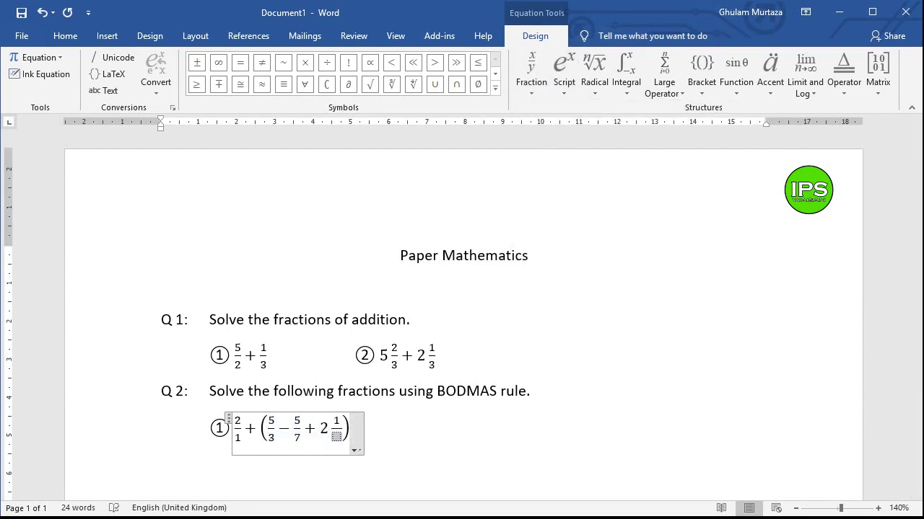
pyautogui.write('3')
pyautogui.press('Right')
pyautogui.press('Right')
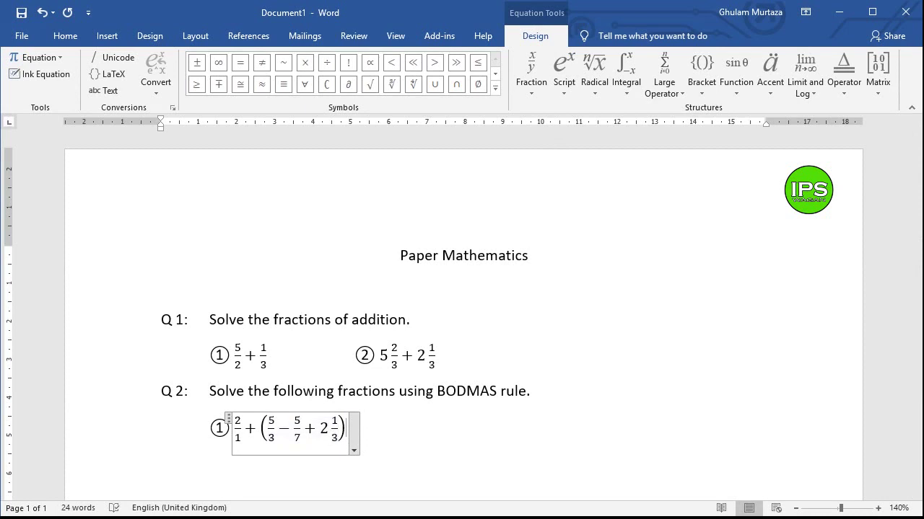
# - Add a division sign and the stacked fraction 2/3 after the closing parenthesis
pyautogui.click(495, 87)
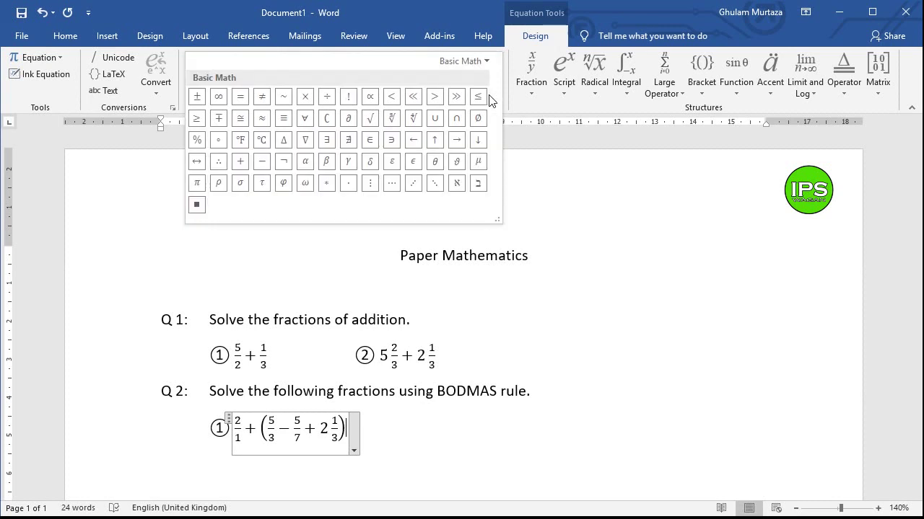
pyautogui.click(327, 97)
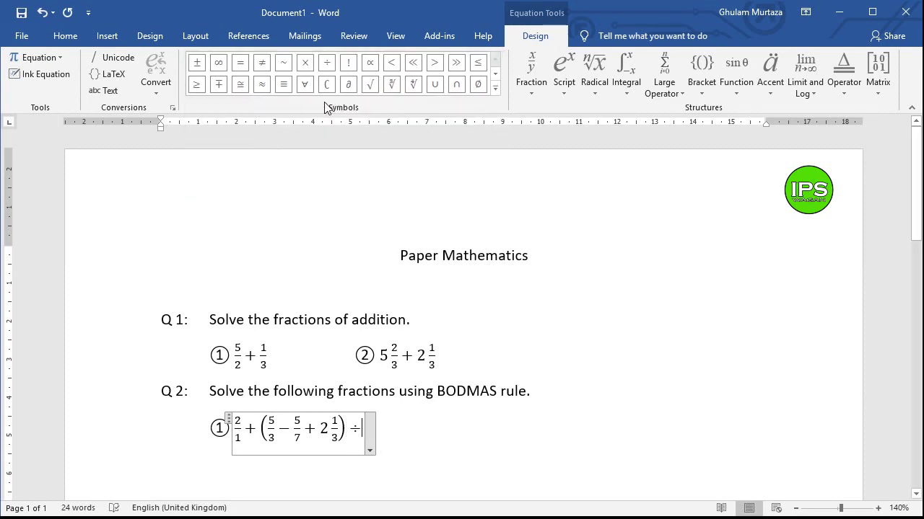
pyautogui.click(521, 71)
pyautogui.click(544, 147)
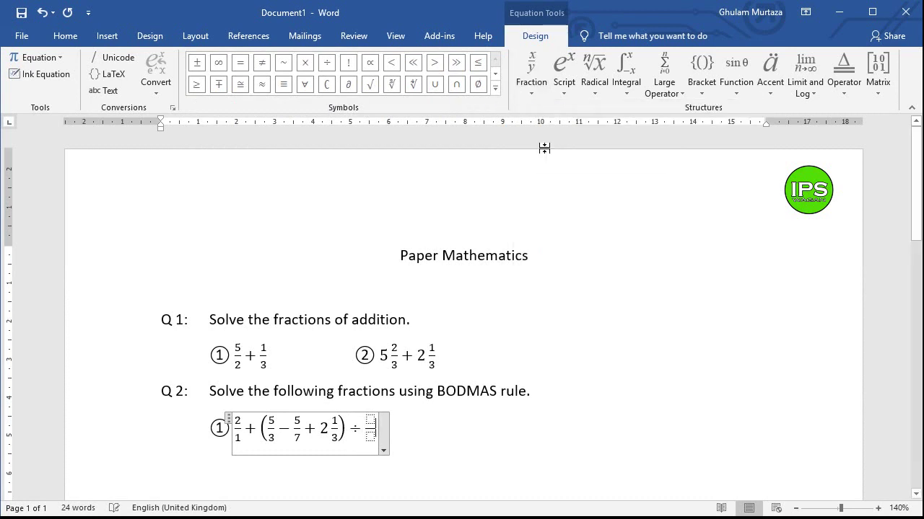
pyautogui.write('2')
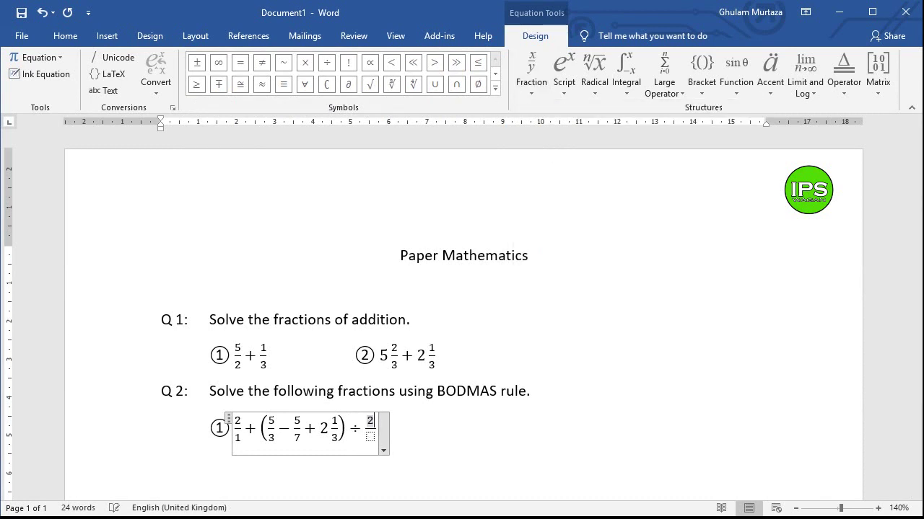
pyautogui.press('Down')
pyautogui.write('2')
pyautogui.press('BackSpace')
pyautogui.write('3')
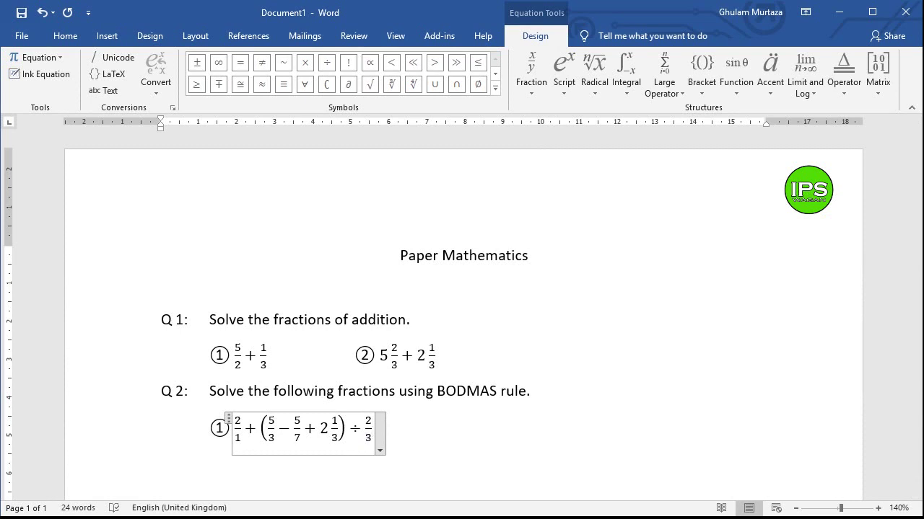
# - Extend the first Q 2 equation with a multiplication sign and the stacked fraction 2/5
pyautogui.click(495, 87)
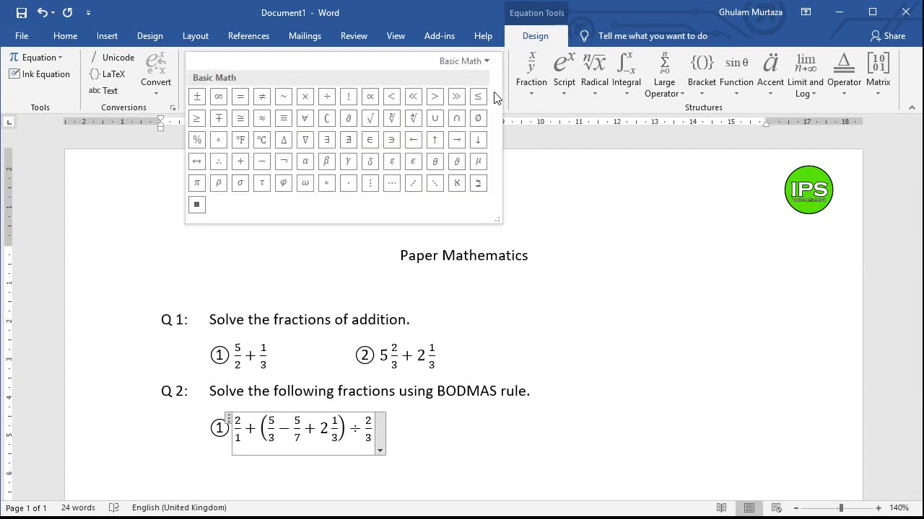
pyautogui.click(314, 97)
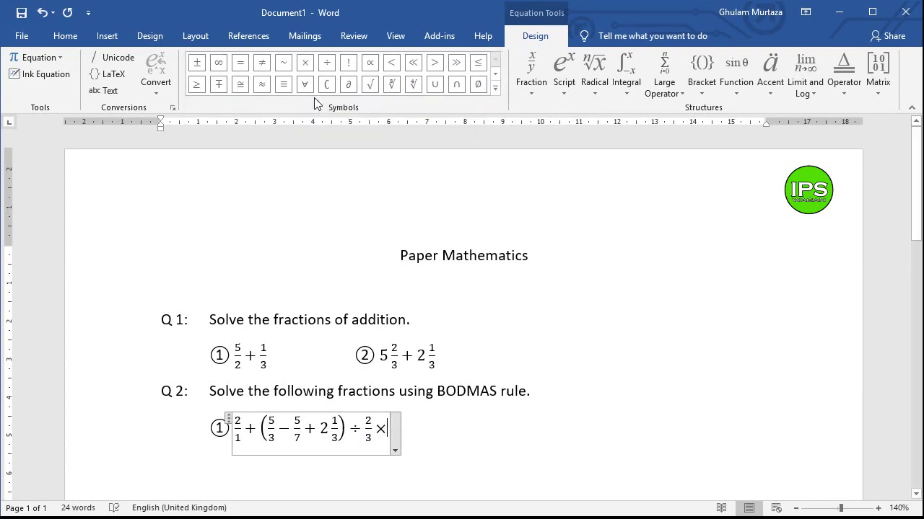
pyautogui.click(524, 92)
pyautogui.click(542, 147)
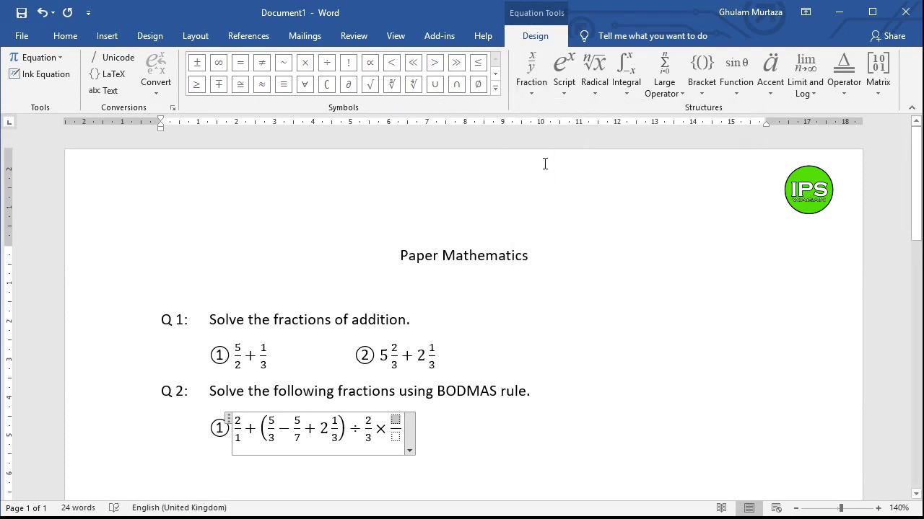
pyautogui.write('2/')
pyautogui.press('Down')
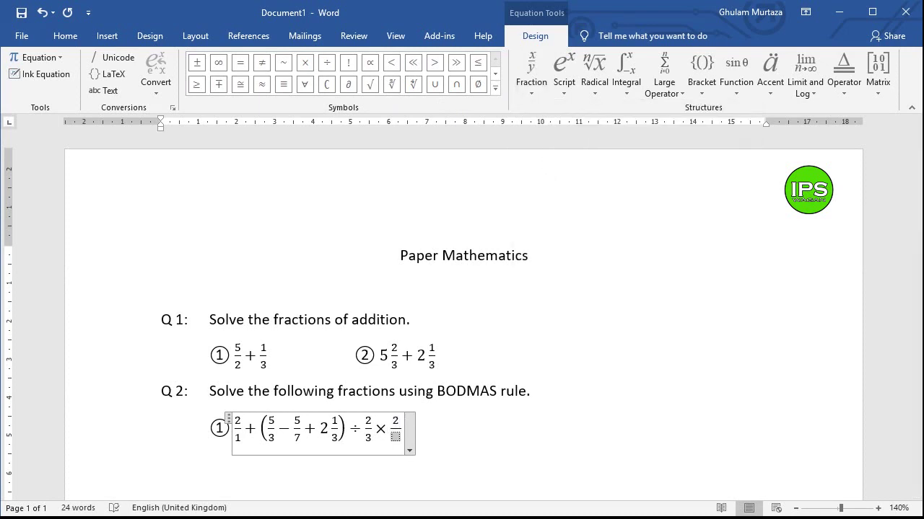
pyautogui.write('5')
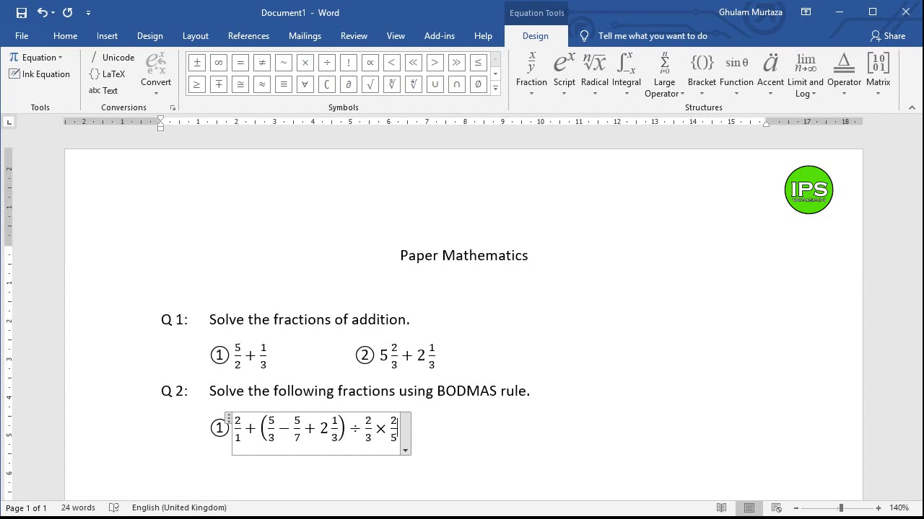
pyautogui.press('Right')
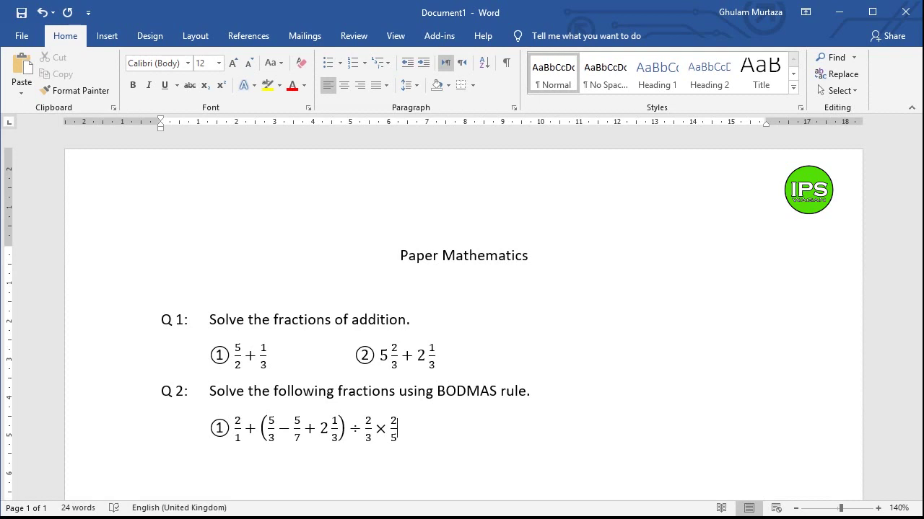
# - Delete the multiplication sign and the fraction 2/5 from the end of the first Q 2 equation
pyautogui.press('BackSpace')
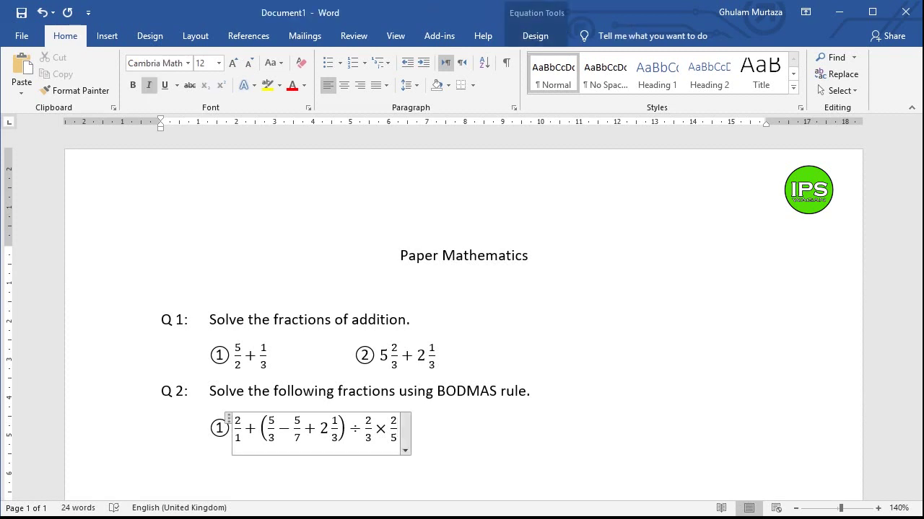
pyautogui.press('BackSpace')
pyautogui.press('BackSpace')
pyautogui.press('BackSpace')
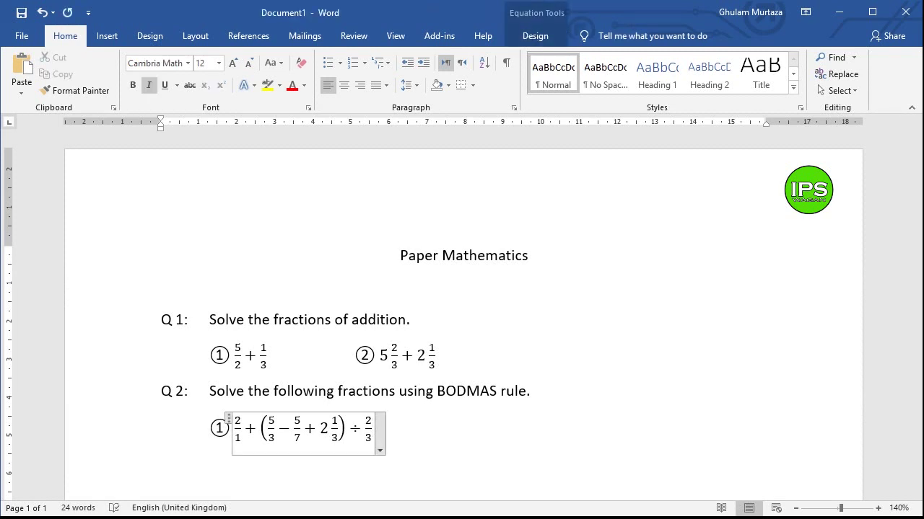
# - Add a tab space and a circled 2 symbol after the first Q 2 equation on the same line
pyautogui.press('Right')
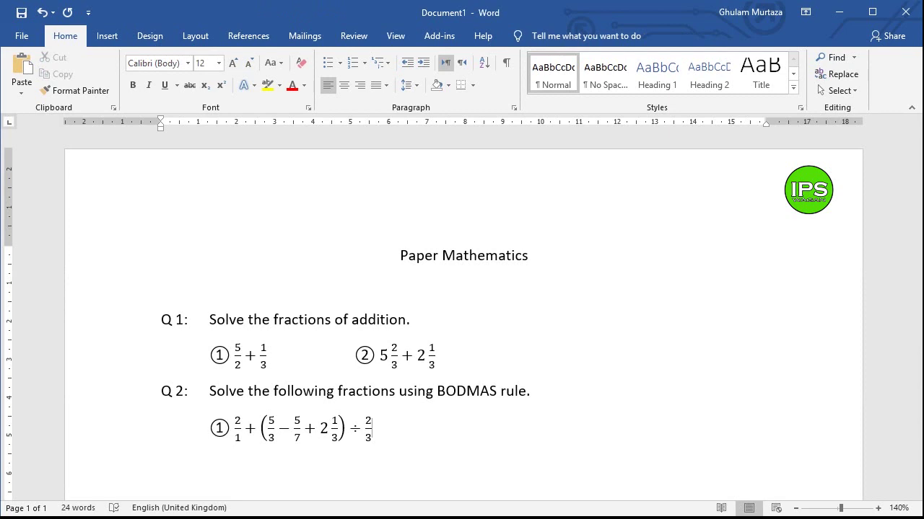
pyautogui.press('Tab')
pyautogui.click(105, 38)
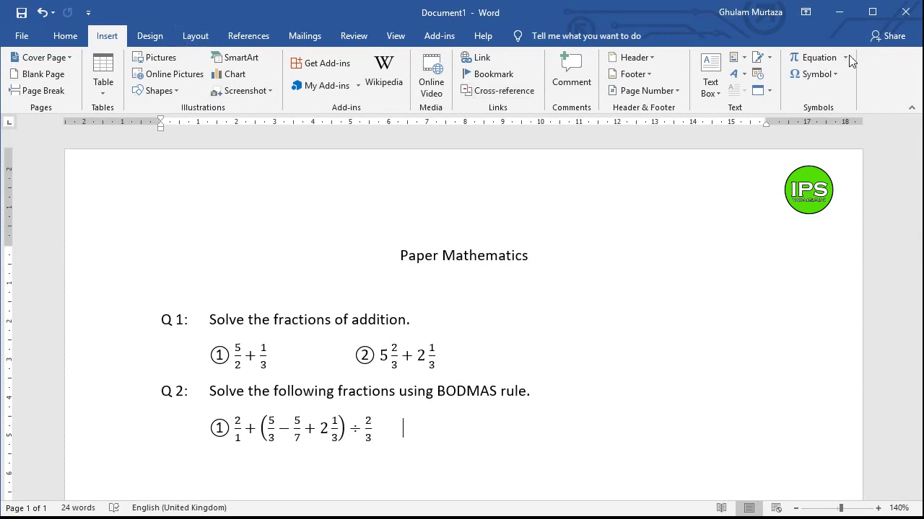
pyautogui.click(814, 74)
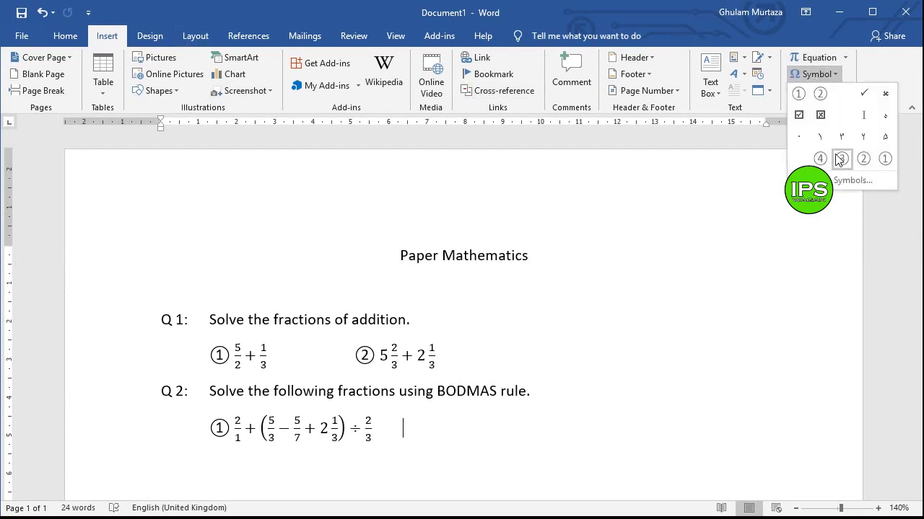
pyautogui.click(820, 94)
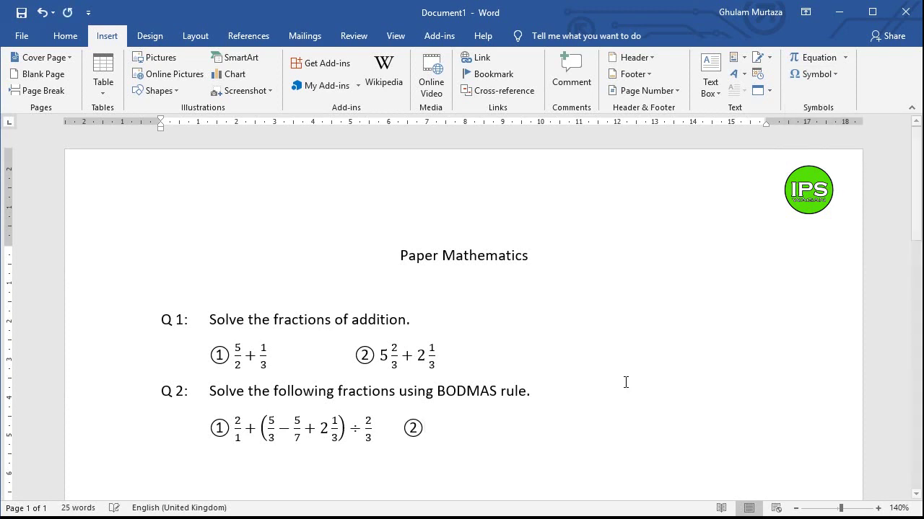
# - Insert a new equation after the circled 2 under Q 2, containing the mixed number 2 3/1 with a stacked fraction
pyautogui.click(817, 59)
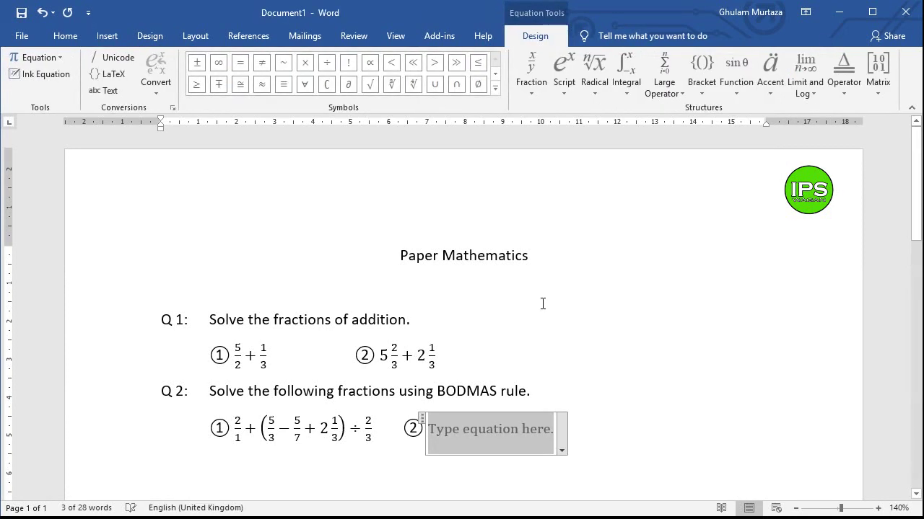
pyautogui.click(539, 87)
pyautogui.click(538, 144)
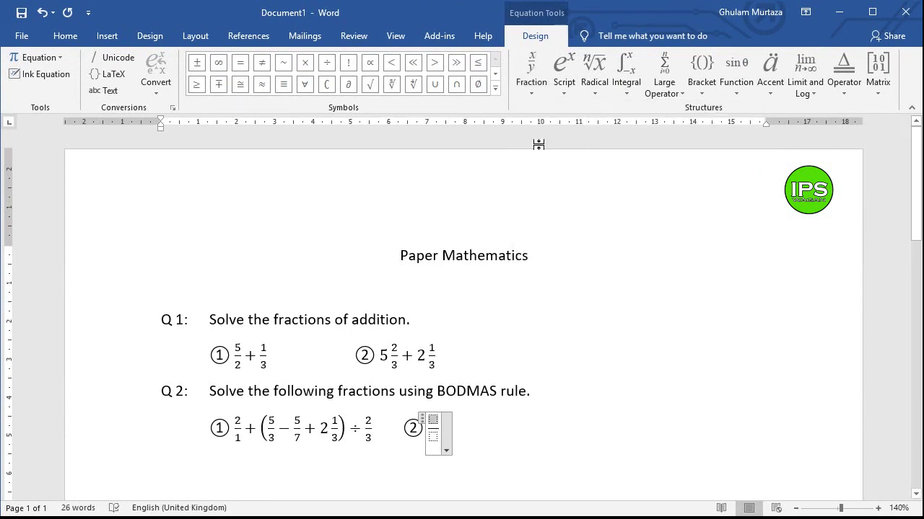
pyautogui.write('2')
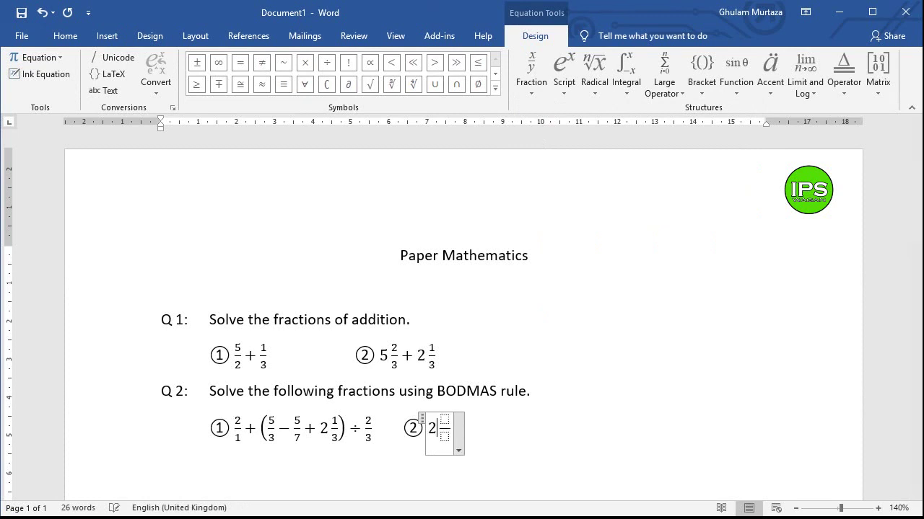
pyautogui.press('Right')
pyautogui.write('3')
pyautogui.press('Down')
pyautogui.write('1')
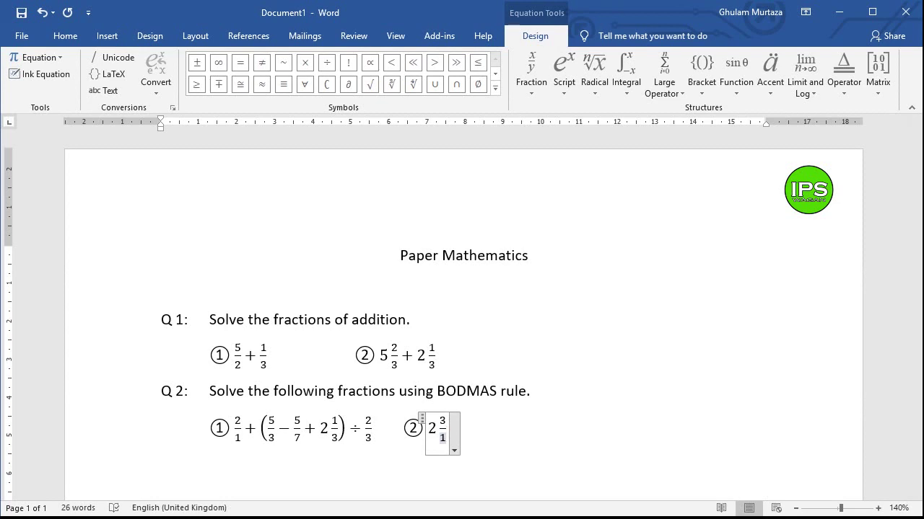
# - Add a multiplication sign and the mixed number 1 1/2, with a stacked fraction, after 2 3/1
pyautogui.press('Right')
pyautogui.click(305, 64)
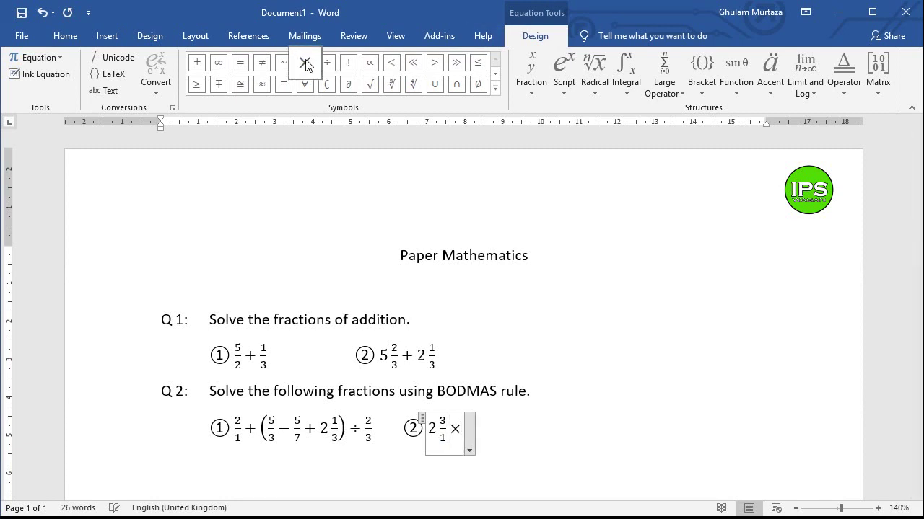
pyautogui.click(536, 93)
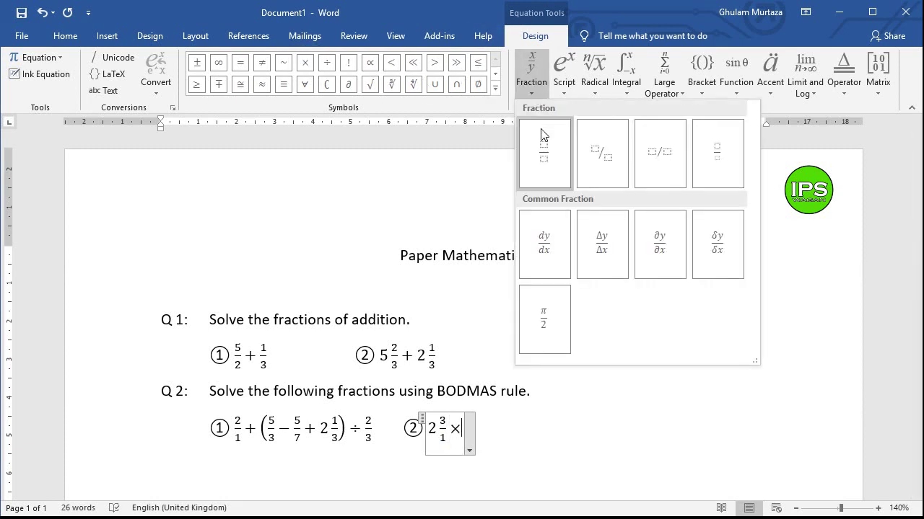
pyautogui.click(544, 135)
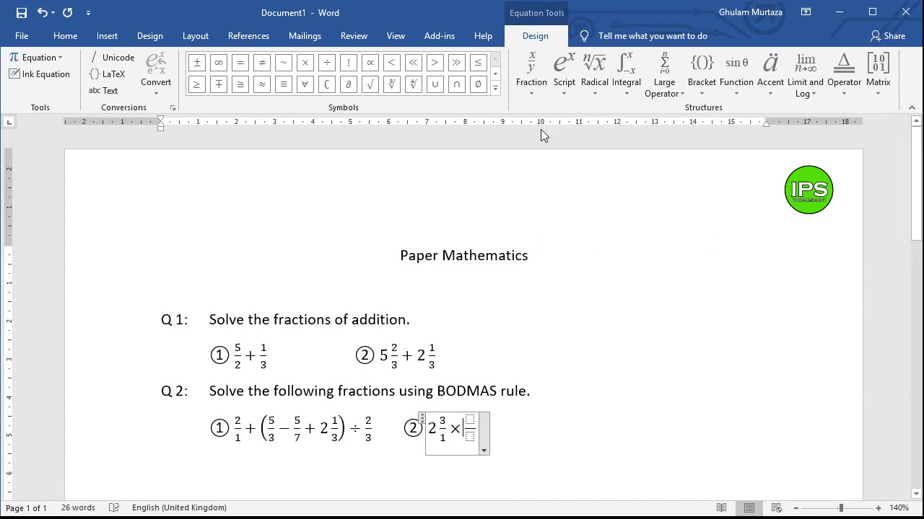
pyautogui.write('1')
pyautogui.press('Right')
pyautogui.write('1')
pyautogui.press('Down')
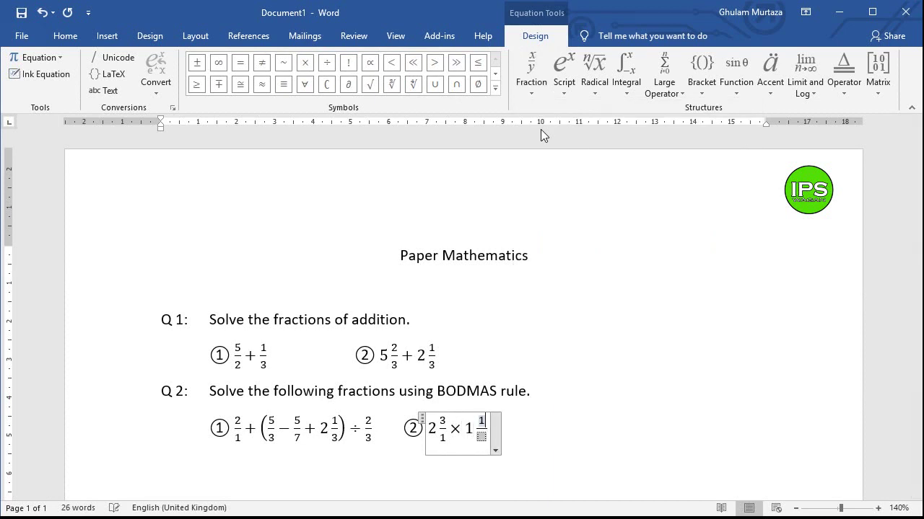
pyautogui.write('2')
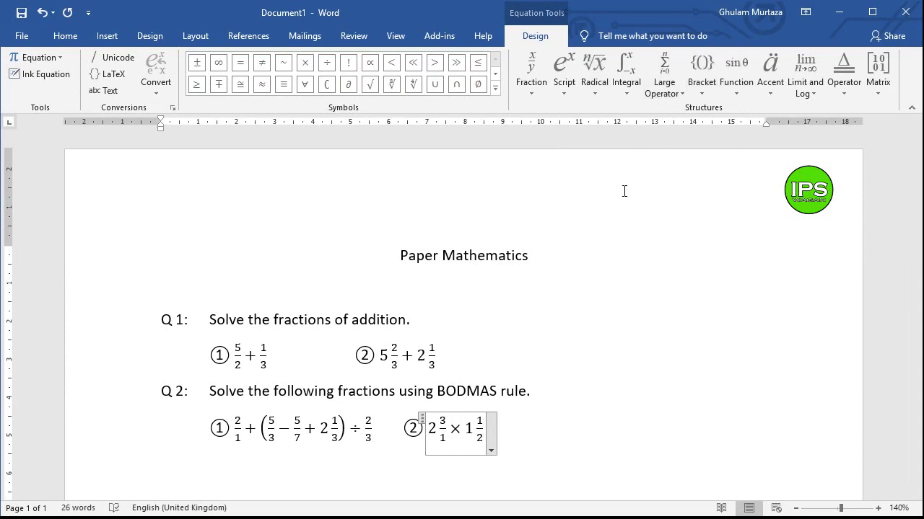
# - Add a plus sign and an empty pair of parentheses after the mixed number 1 1/2
pyautogui.press('Right')
pyautogui.write('+')
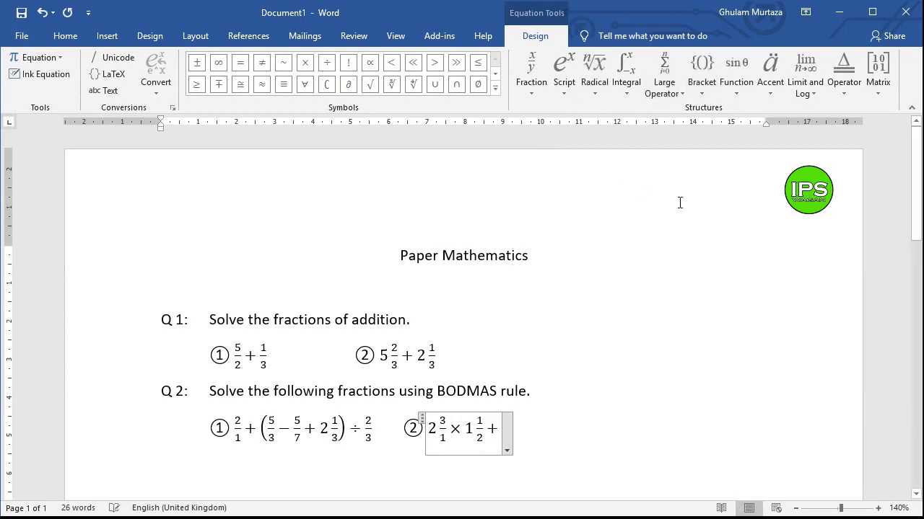
pyautogui.click(703, 81)
pyautogui.click(714, 157)
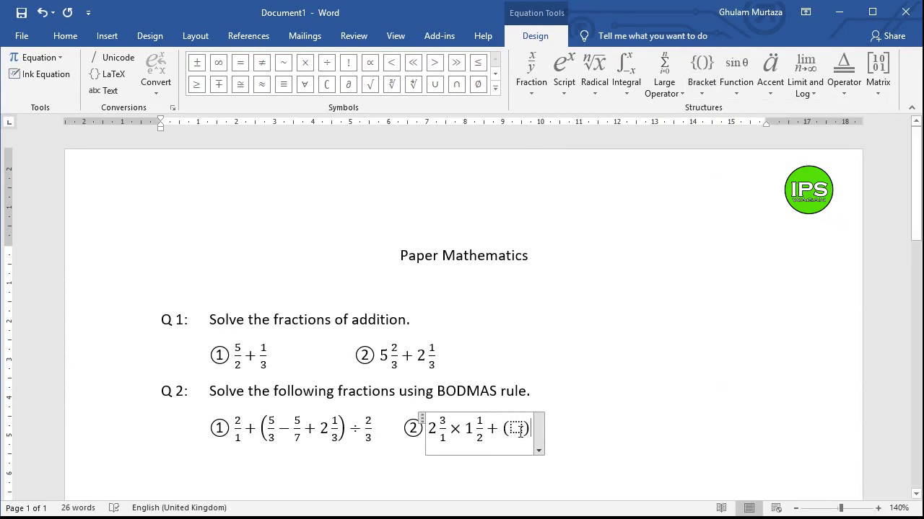
# - Insert a stacked fraction 5/3 inside the empty parentheses of the second Q 2 equation
pyautogui.click(516, 428)
pyautogui.click(531, 76)
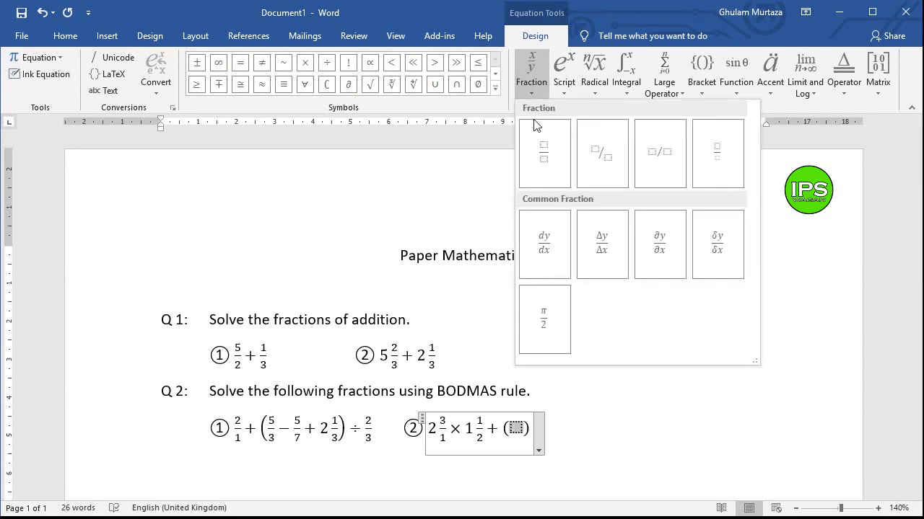
pyautogui.click(543, 144)
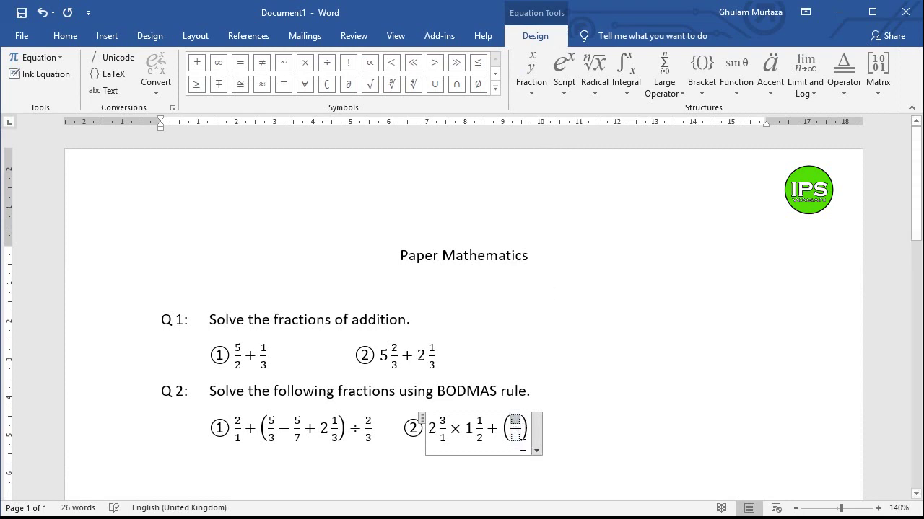
pyautogui.write('5/')
pyautogui.press('Down')
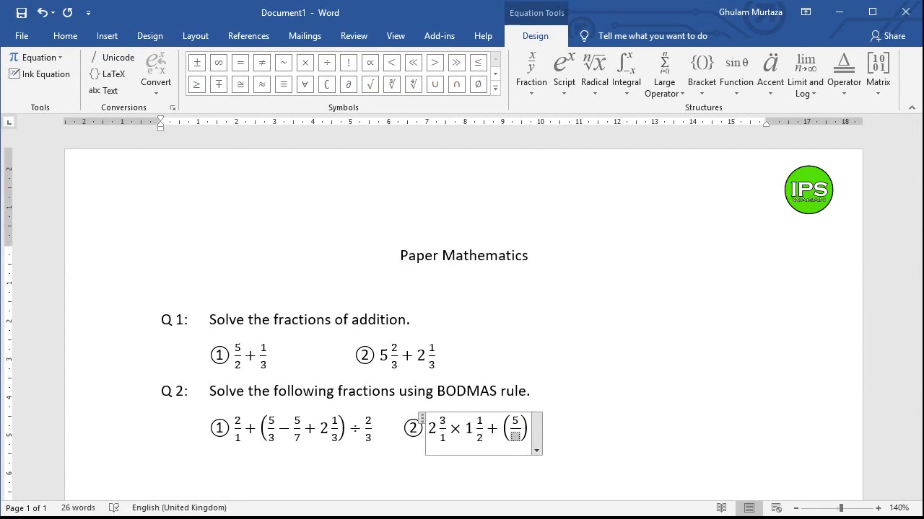
pyautogui.write('3')
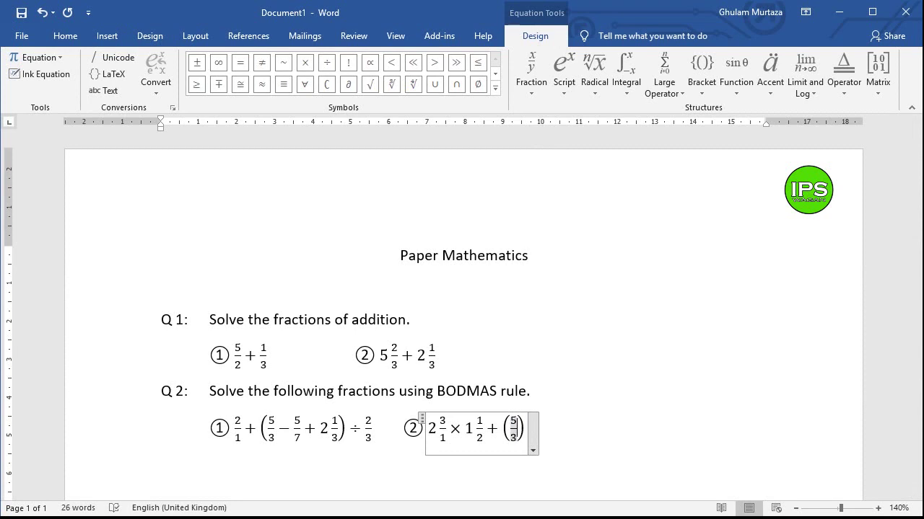
# - Add a multiplication sign and the stacked fraction 2/5 after 5/3 inside the parentheses
pyautogui.click(306, 65)
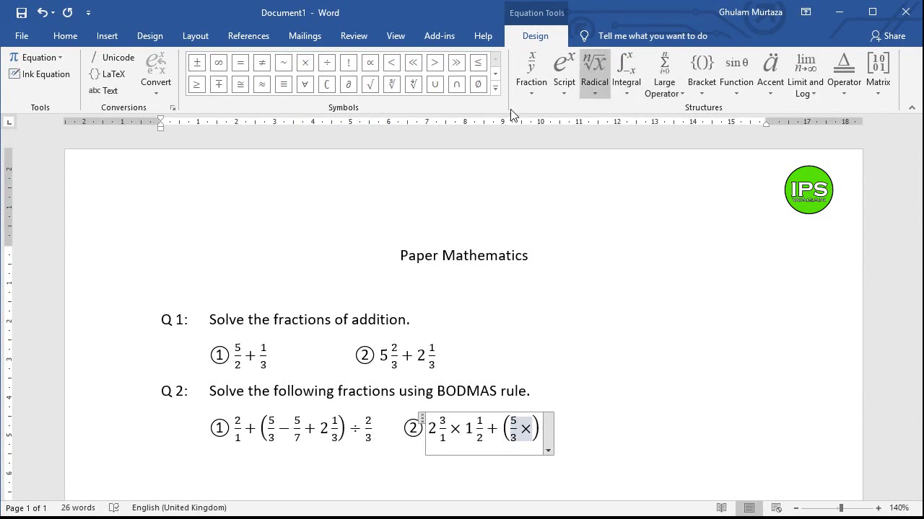
pyautogui.click(542, 79)
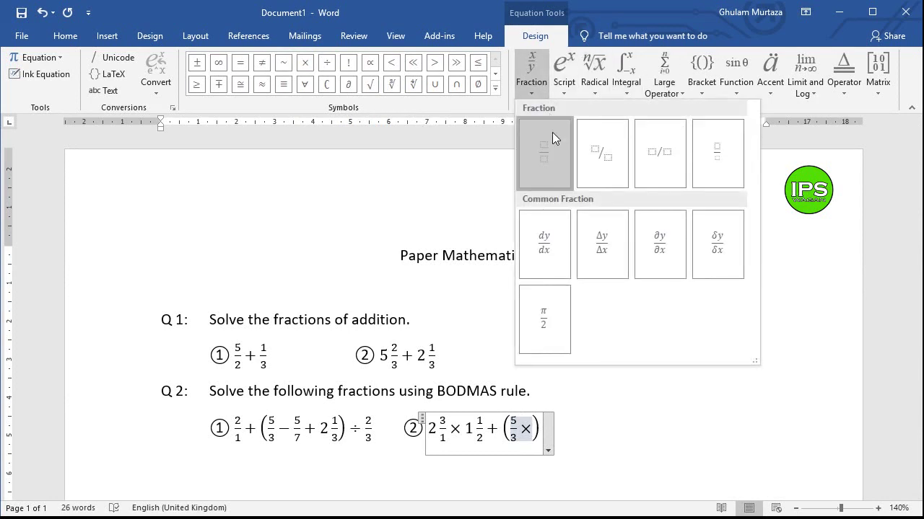
pyautogui.click(552, 132)
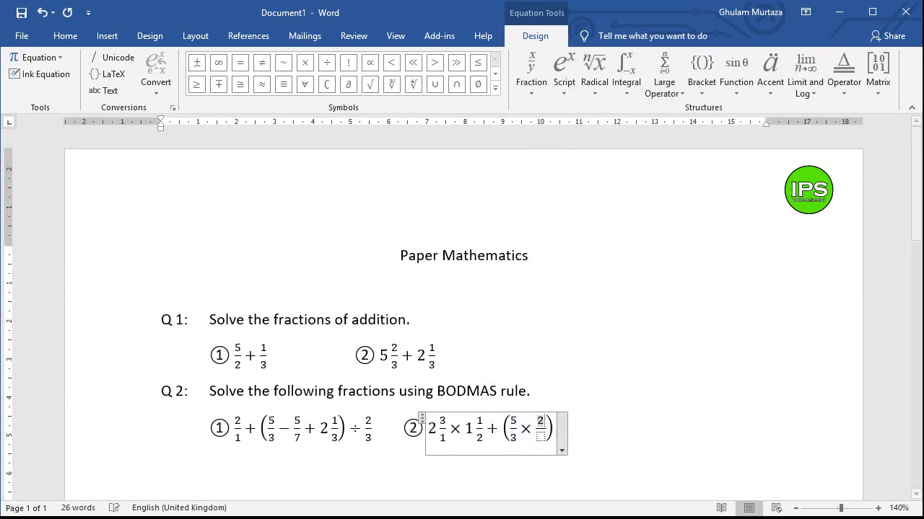
pyautogui.write('2/5')
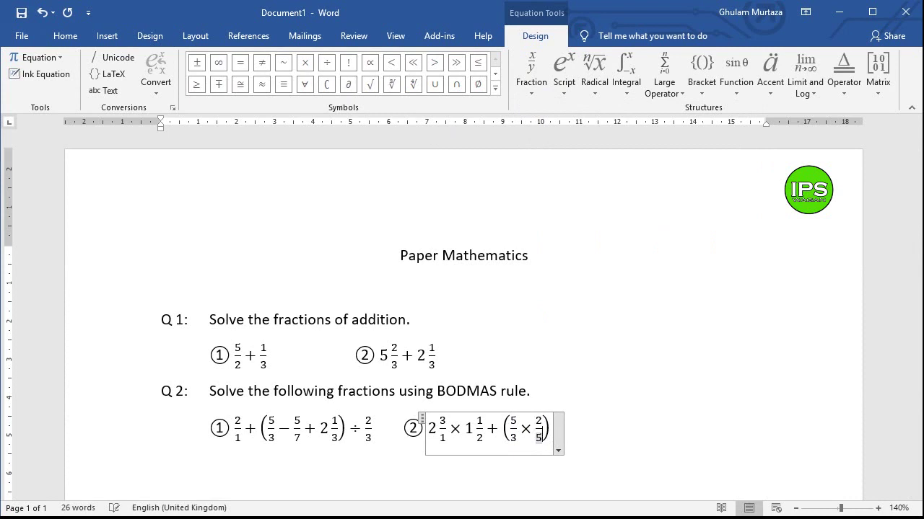
# - Add a minus sign and the stacked fraction 2/3 after the closing parenthesis, and start a new line below the finished equation
pyautogui.press('Right')
pyautogui.press('Right')
pyautogui.write('-')
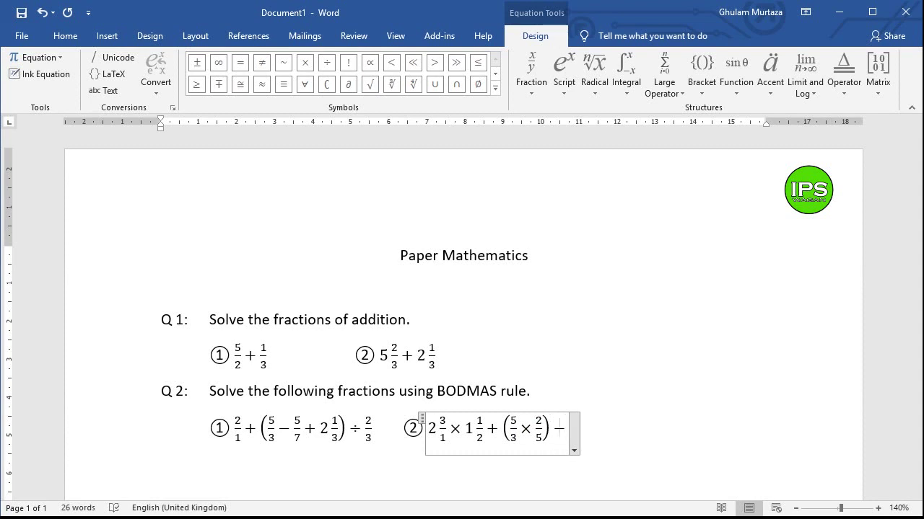
pyautogui.click(523, 93)
pyautogui.click(534, 134)
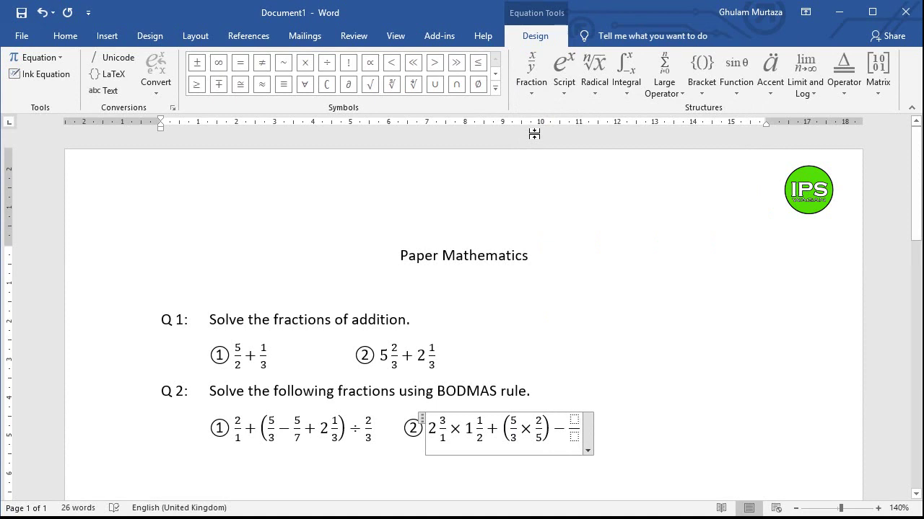
pyautogui.write('2/')
pyautogui.press('Down')
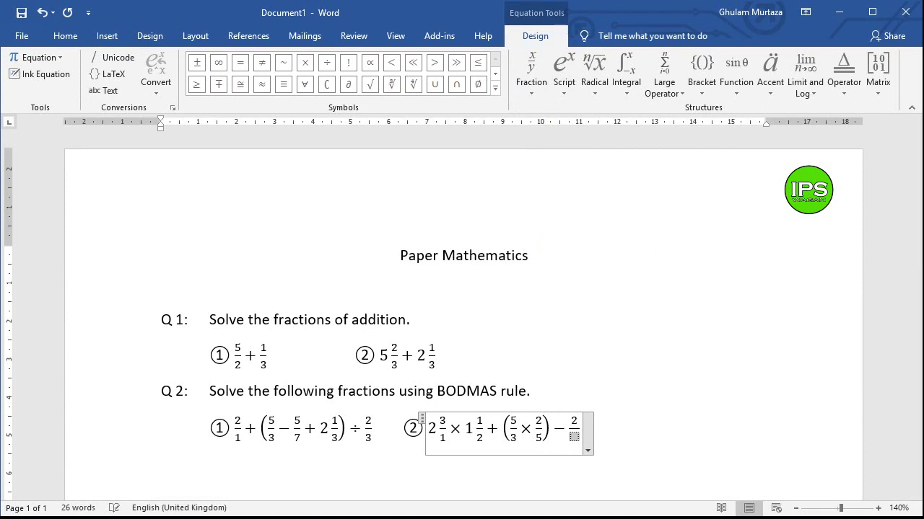
pyautogui.write('3')
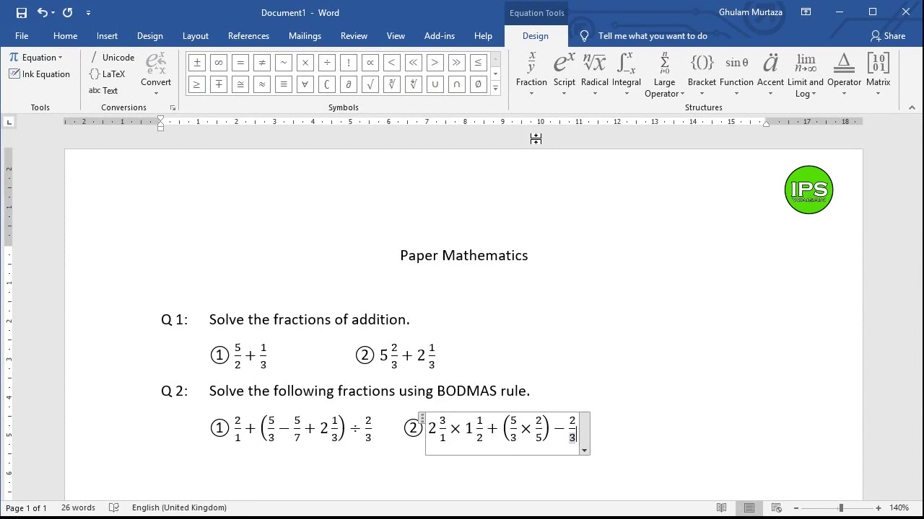
pyautogui.click(652, 430)
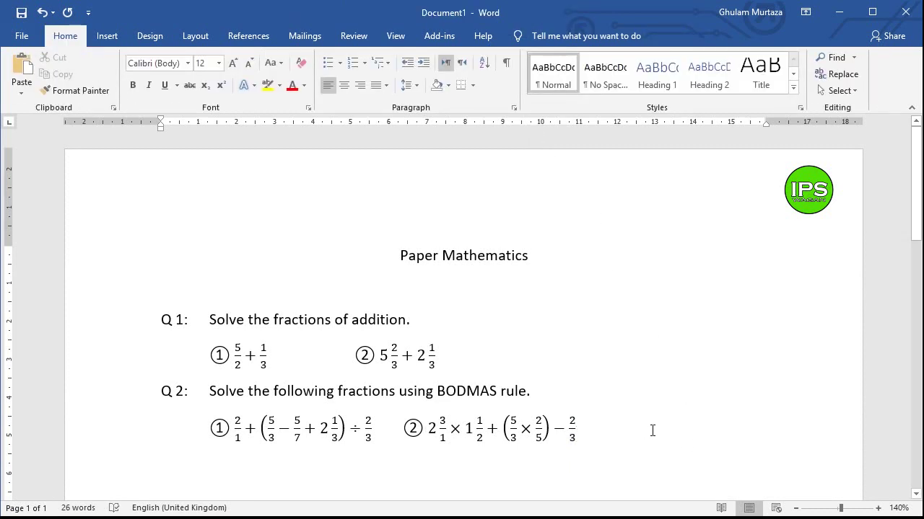
pyautogui.press('Return')
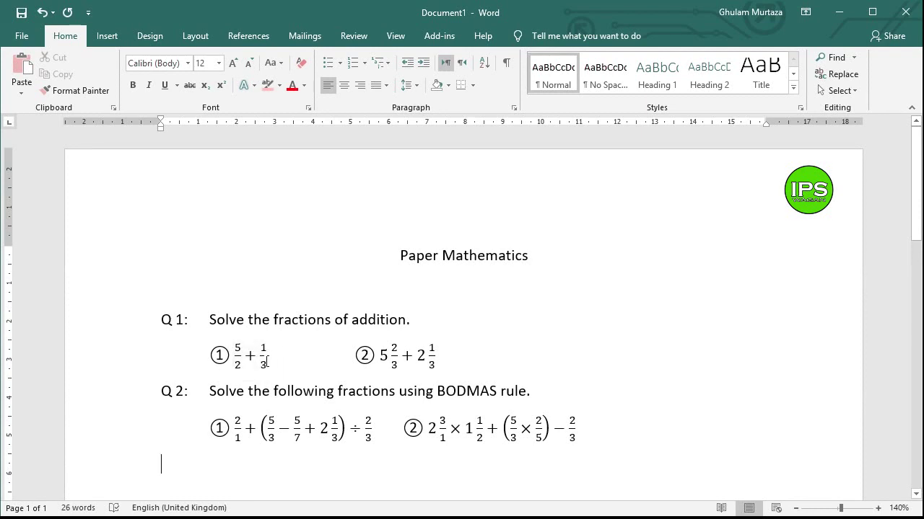
# - Set the font size of the first Q 1 equation, 5/2 + 1/3, to 15
pyautogui.moveTo(267, 361); pyautogui.dragTo(240, 353)
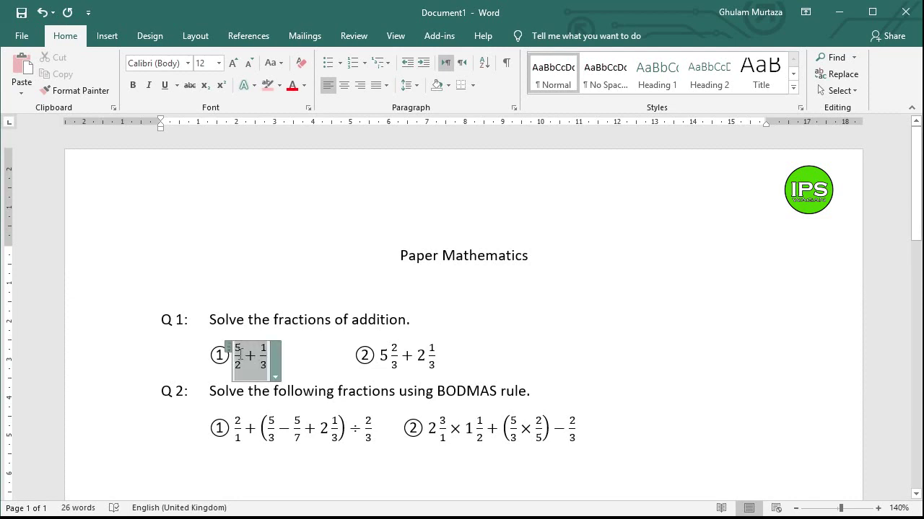
pyautogui.click(231, 63)
pyautogui.click(232, 63)
pyautogui.click(232, 63)
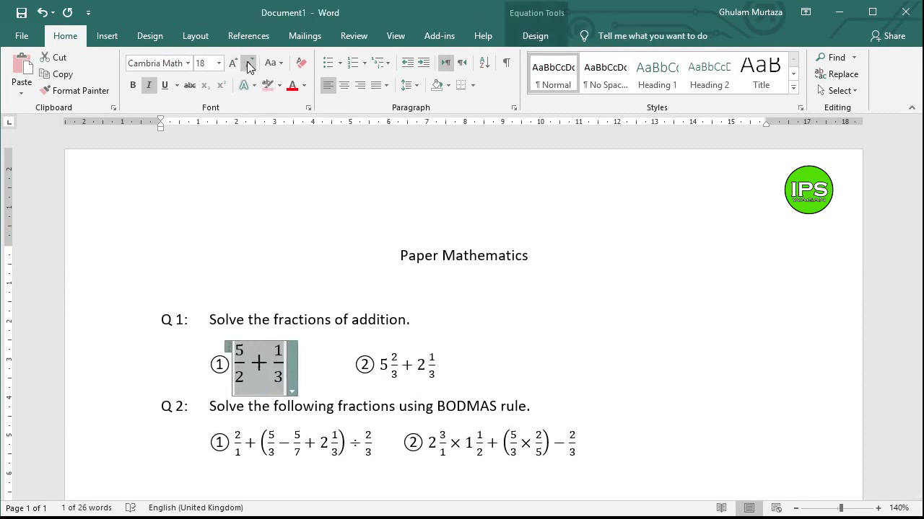
pyautogui.click(248, 62)
pyautogui.click(249, 63)
pyautogui.click(204, 67)
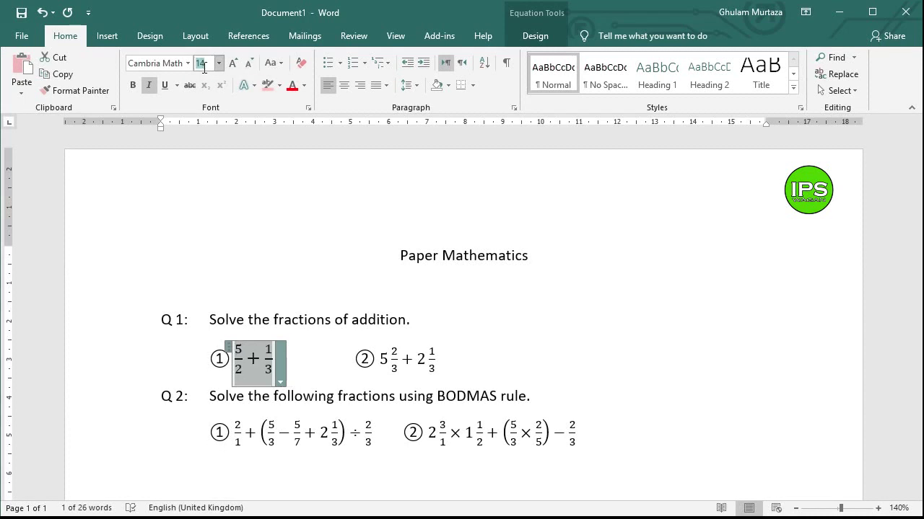
pyautogui.write('15')
pyautogui.press('Return')
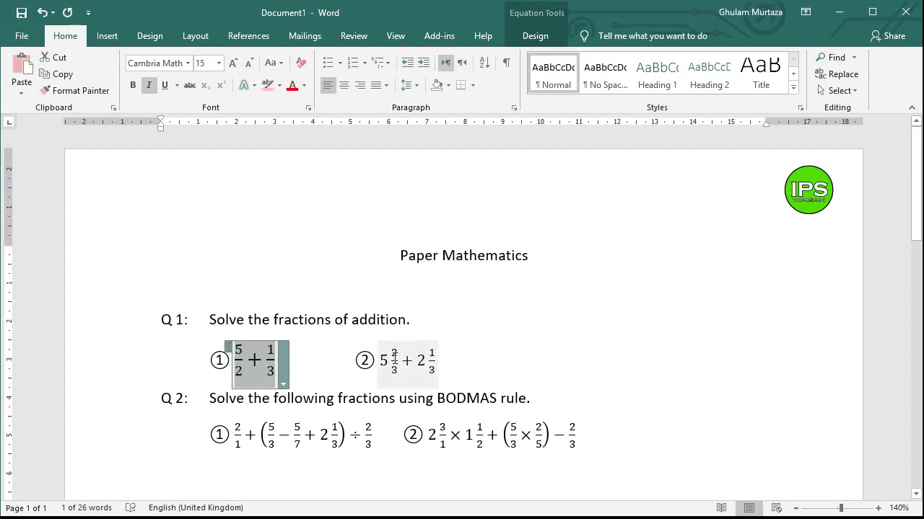
# - Set the font size of the second Q 1 equation, 5 2/3 + 2 1/3, to 15
pyautogui.click(384, 360)
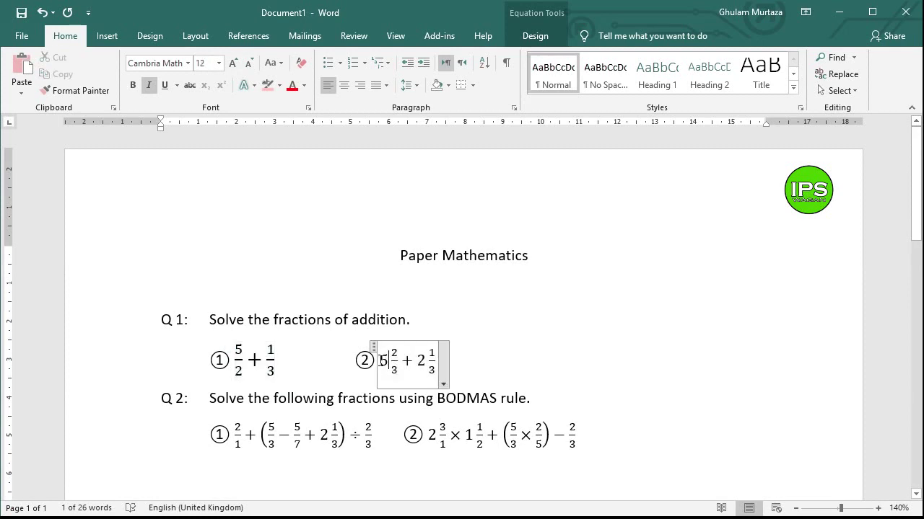
pyautogui.moveTo(380, 360); pyautogui.dragTo(435, 367)
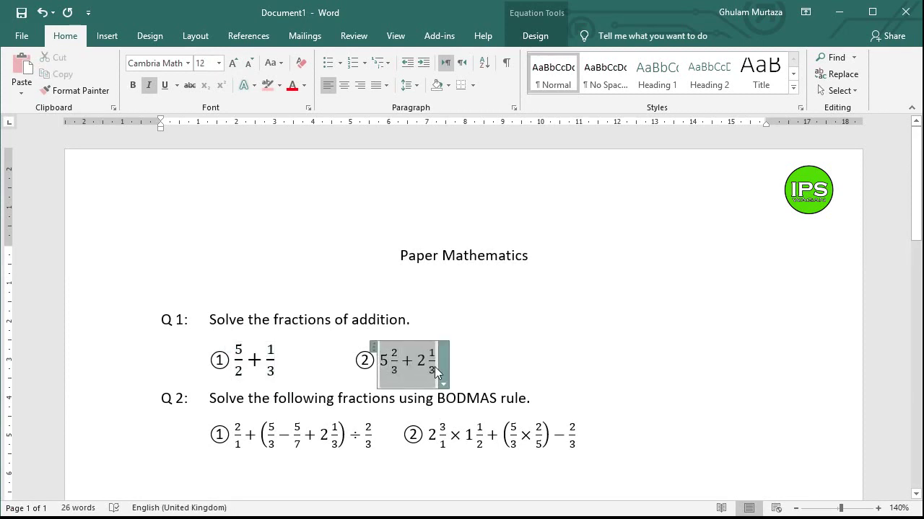
pyautogui.click(210, 61)
pyautogui.write('15')
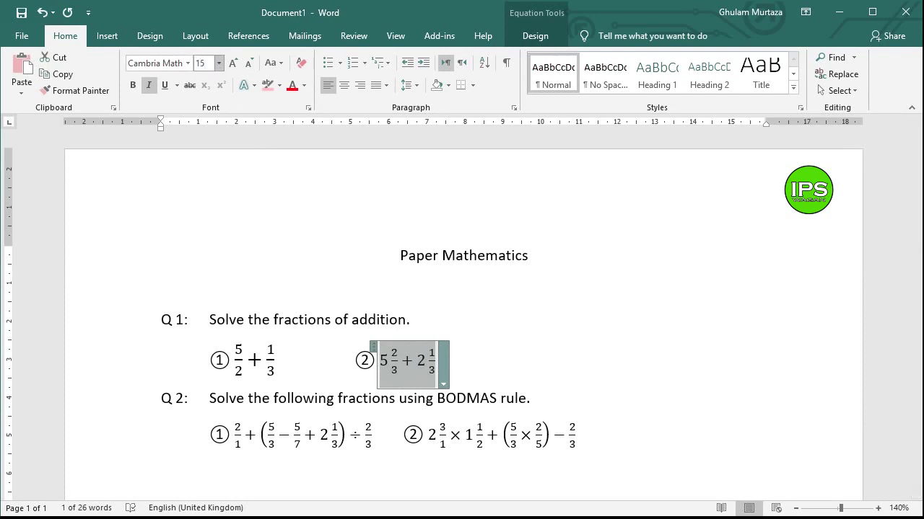
pyautogui.press('Return')
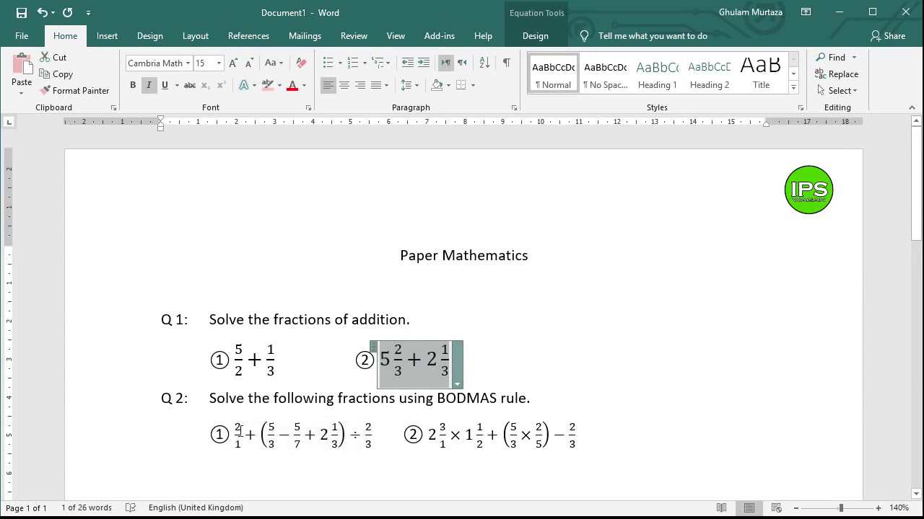
# - Set the font size of the whole first equation under Q 2 to 15
pyautogui.click(238, 435)
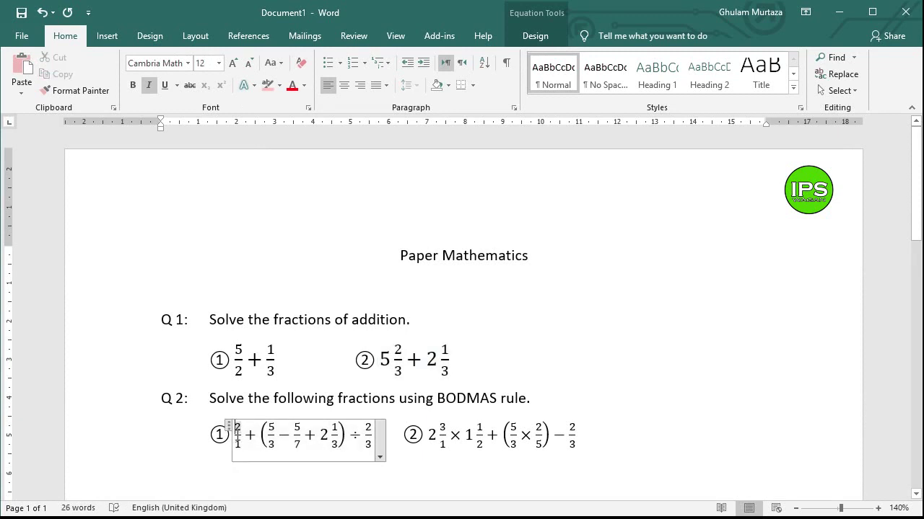
pyautogui.moveTo(238, 435); pyautogui.dragTo(387, 441)
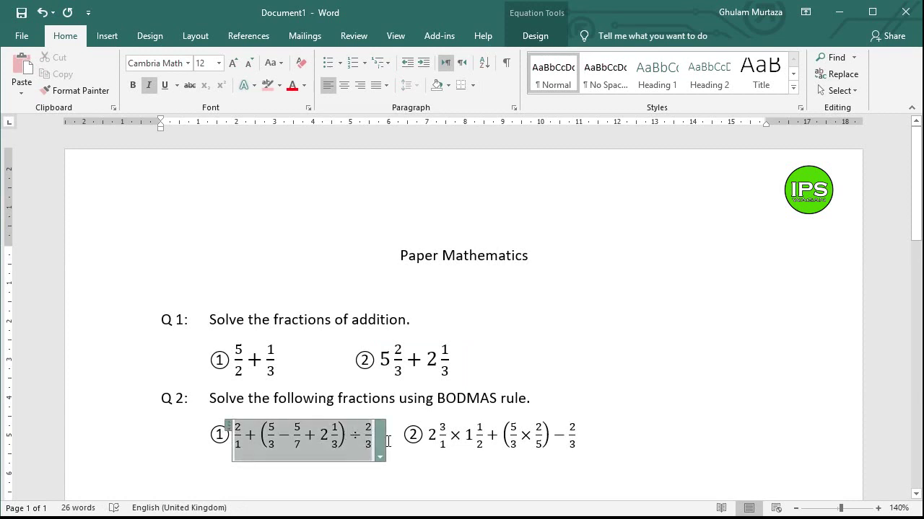
pyautogui.click(207, 64)
pyautogui.write('15')
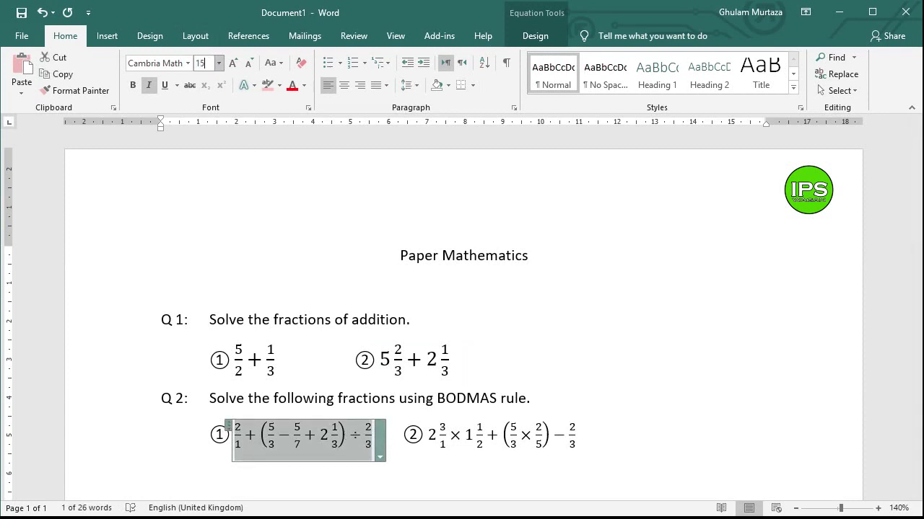
pyautogui.press('Return')
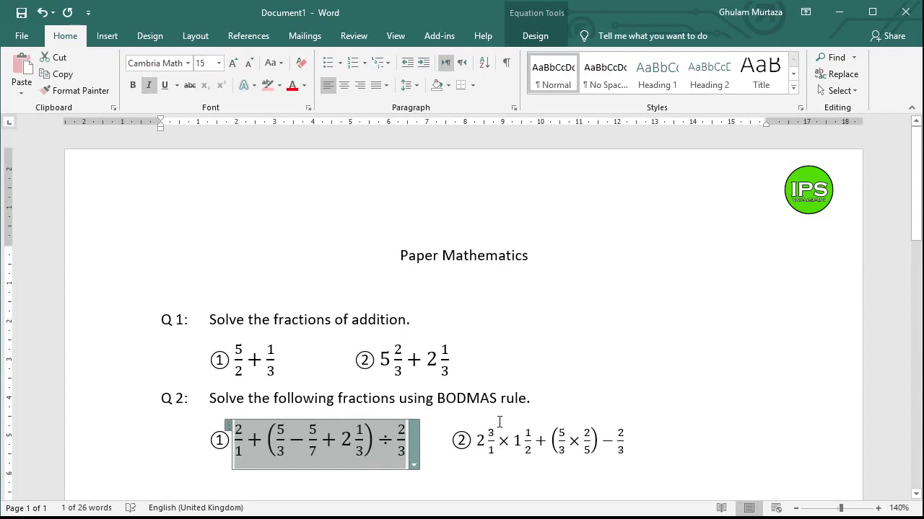
# - Set the font size of the whole second equation under Q 2 to 15 and deselect it
pyautogui.click(479, 447)
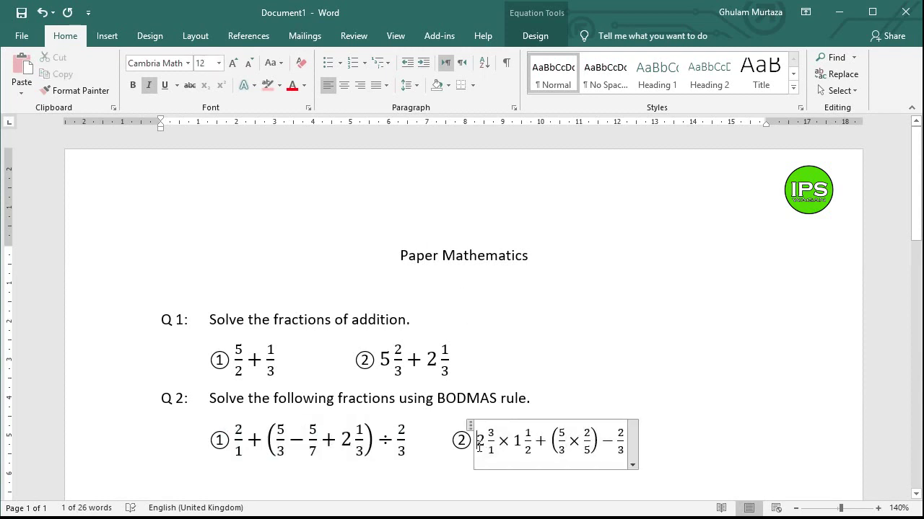
pyautogui.moveTo(479, 448); pyautogui.dragTo(625, 462)
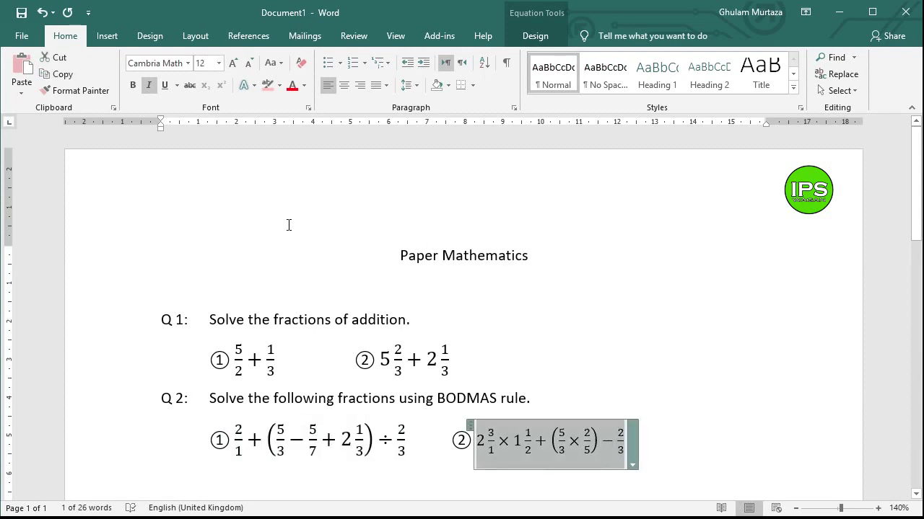
pyautogui.click(200, 63)
pyautogui.write('15')
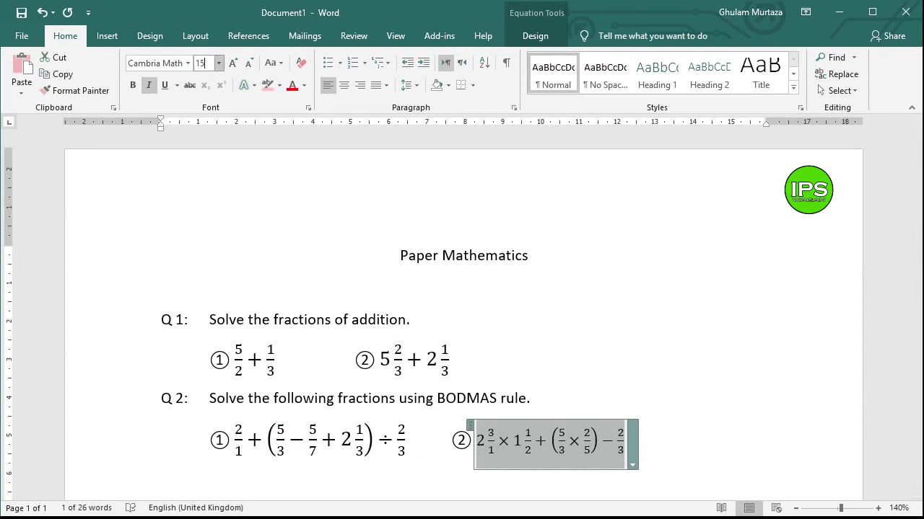
pyautogui.press('Return')
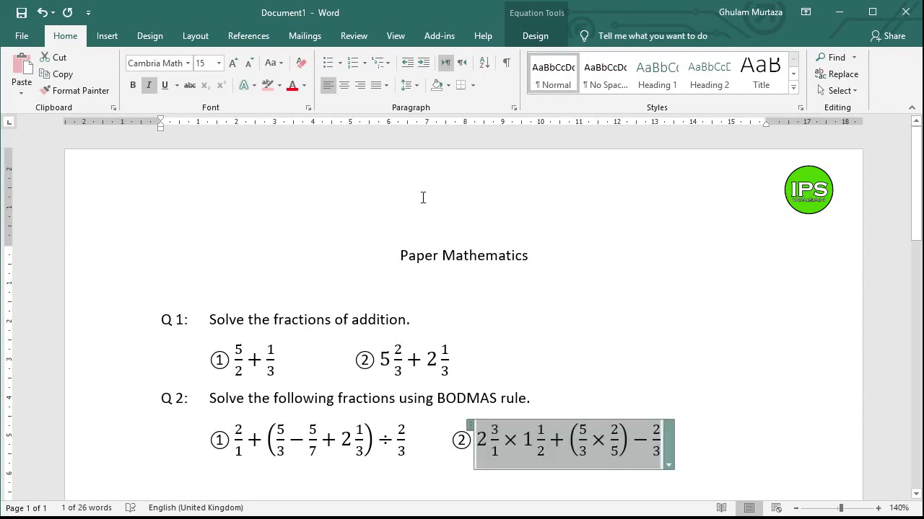
pyautogui.click(702, 464)
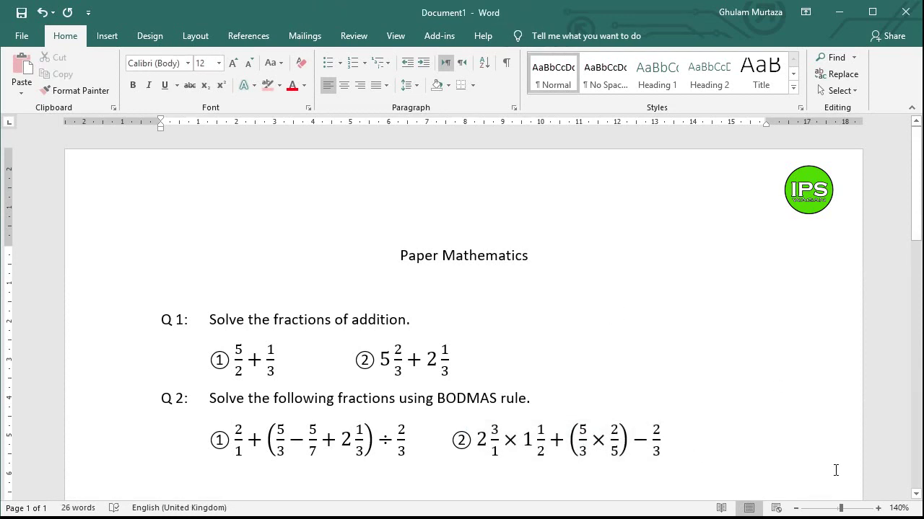
pyautogui.click(862, 517)
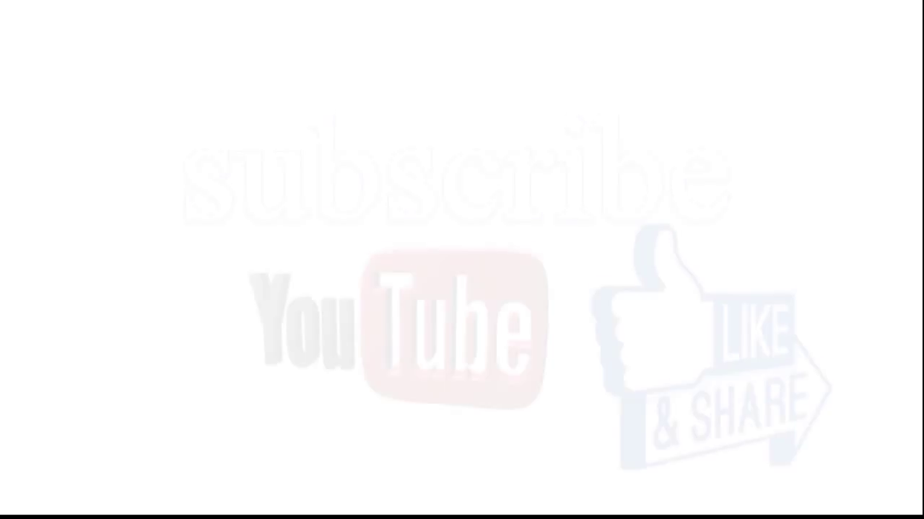